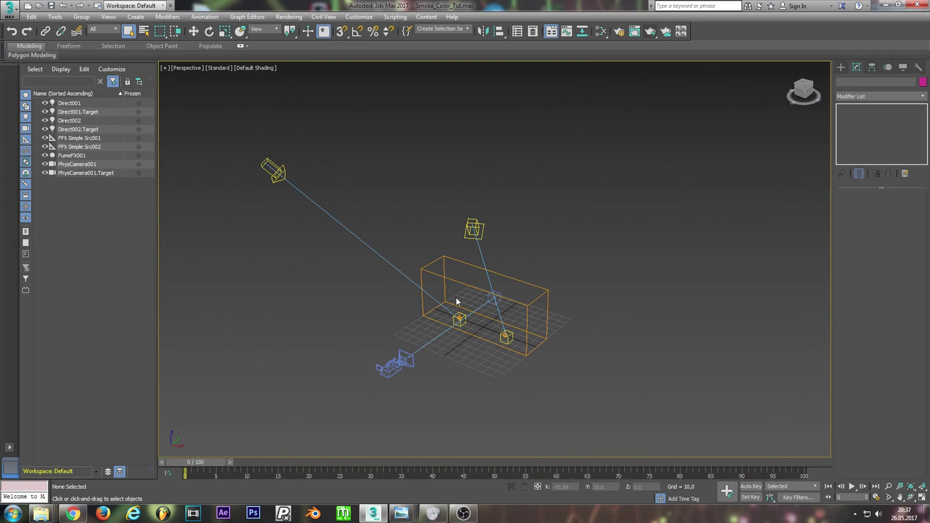
Step: Select the FumeFX001 grid and both directional lights
{"action": "left_click_drag", "start_coordinate": [446, 267], "coordinate": [450, 279]}
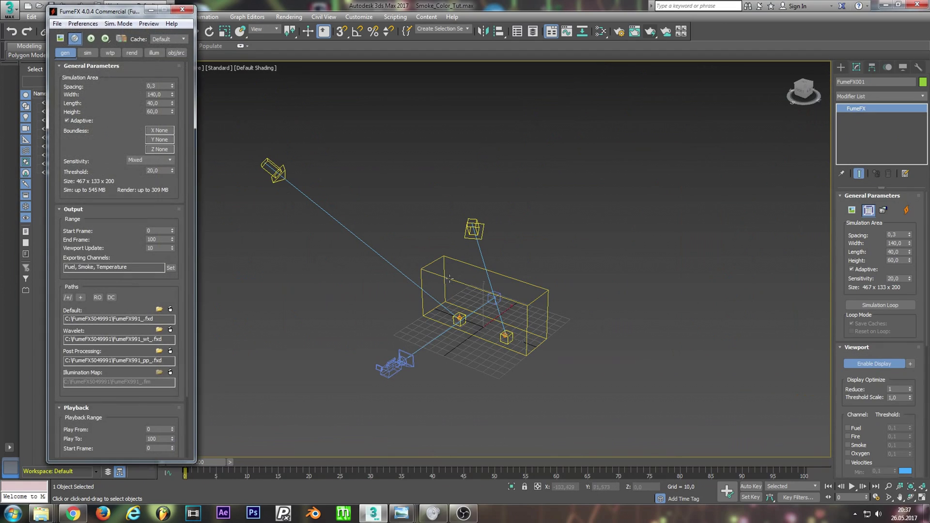
{"action": "left_click_drag", "start_coordinate": [246, 130], "coordinate": [302, 182]}
{"action": "left_click_drag", "start_coordinate": [458, 175], "coordinate": [521, 238]}
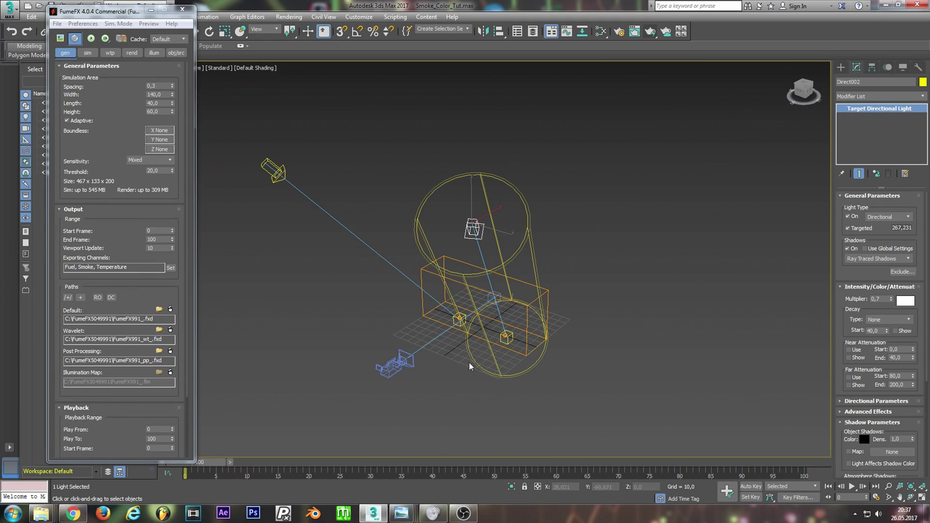
Step: Switch to the camera view and select each FFX Simple Src fire source
{"action": "key", "text": "c"}
{"action": "left_click", "coordinate": [669, 404]}
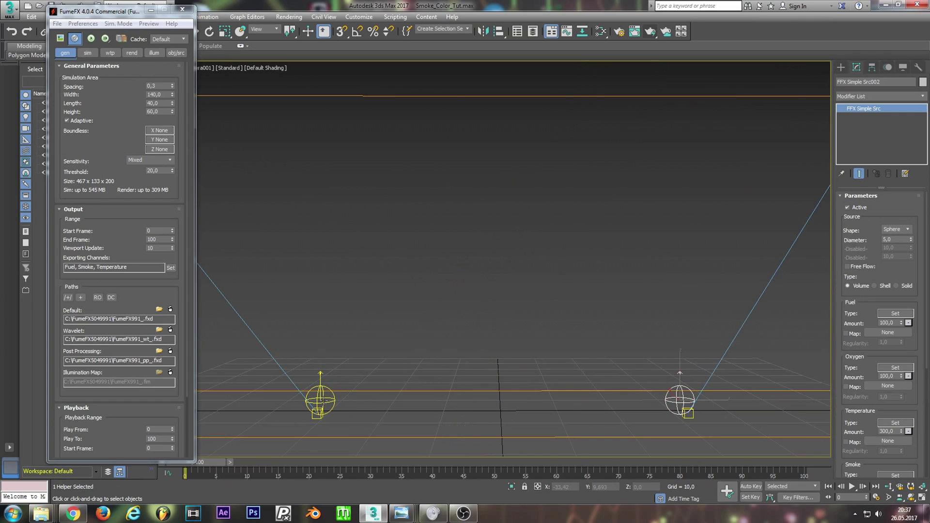
{"action": "left_click", "coordinate": [319, 400]}
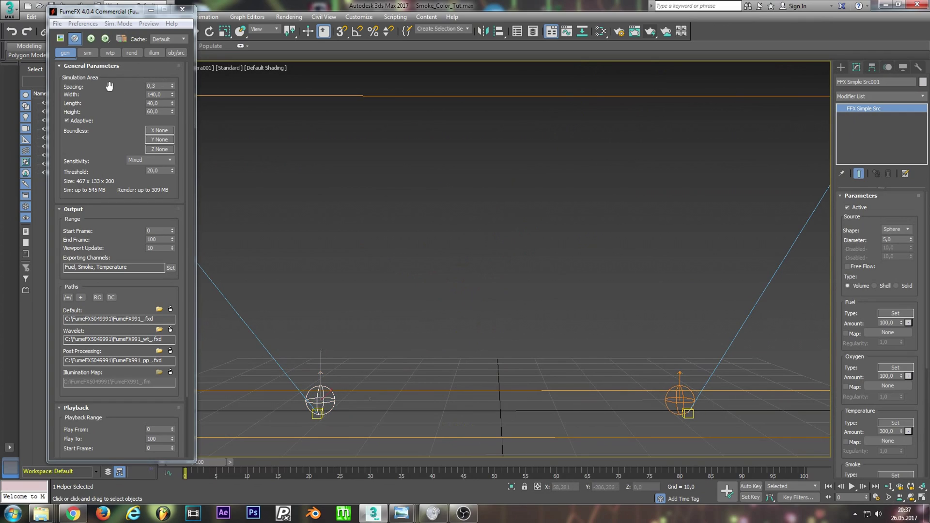
Step: Run the FumeFX simulation, watching the Output Preview, and stop it at frame 39
{"action": "left_click", "coordinate": [91, 39]}
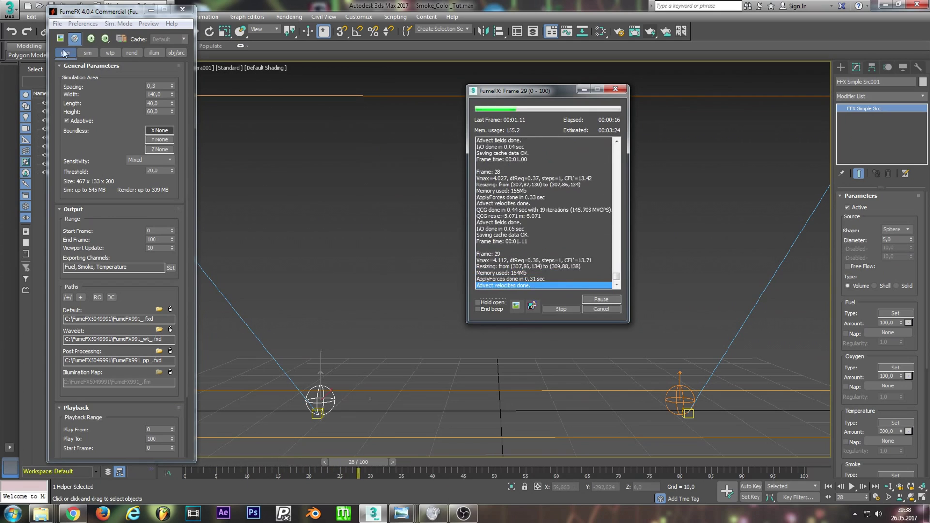
{"action": "left_click_drag", "start_coordinate": [307, 91], "coordinate": [281, 81]}
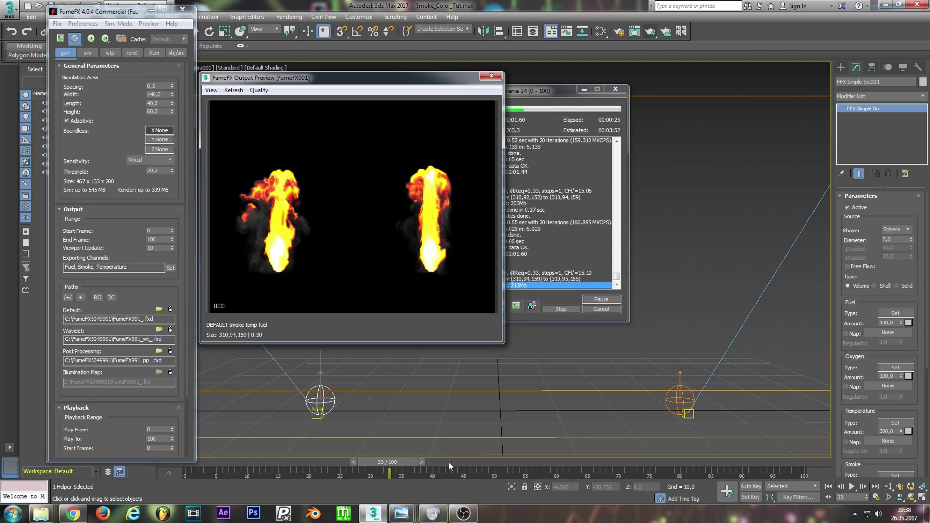
{"action": "left_click", "coordinate": [561, 308]}
Step: Render frame 39 through PhysCamera001 and inspect both fire plumes
{"action": "left_click_drag", "start_coordinate": [389, 76], "coordinate": [428, 76]}
{"action": "left_click", "coordinate": [650, 32]}
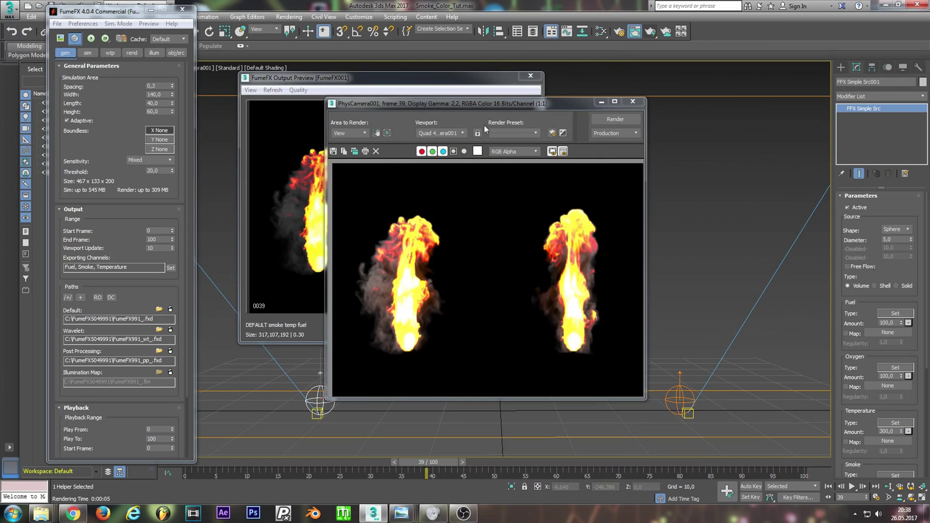
{"action": "mouse_move", "coordinate": [461, 104]}
{"action": "left_mouse_down"}
{"action": "mouse_move", "coordinate": [513, 97]}
{"action": "mouse_move", "coordinate": [452, 96]}
{"action": "left_mouse_up"}
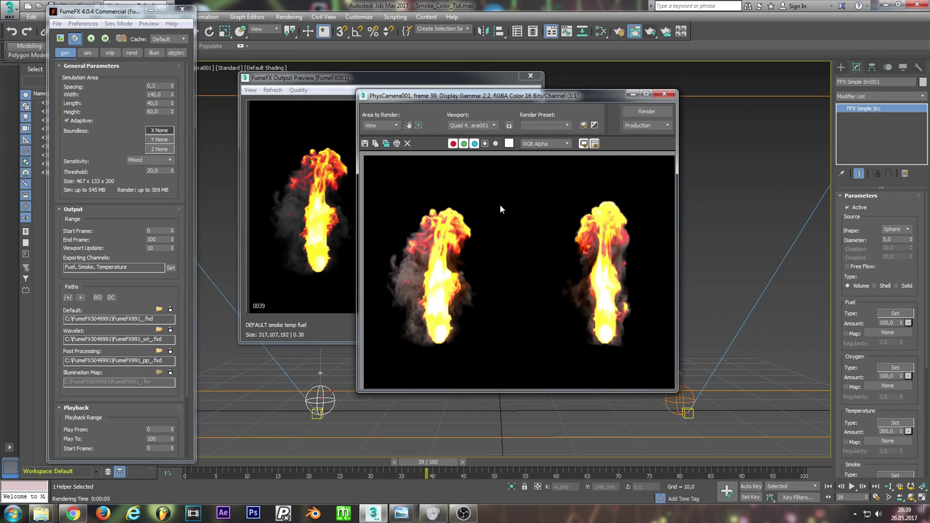
{"action": "left_click_drag", "start_coordinate": [487, 98], "coordinate": [494, 113]}
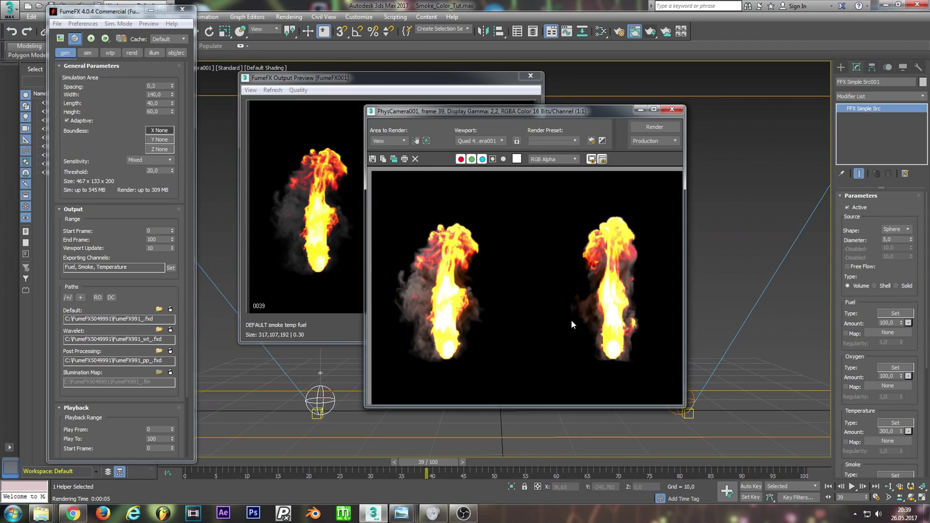
Step: Set Fire Min. Temp. (K) in the FumeFX rend tab to 1500
{"action": "left_click", "coordinate": [672, 109]}
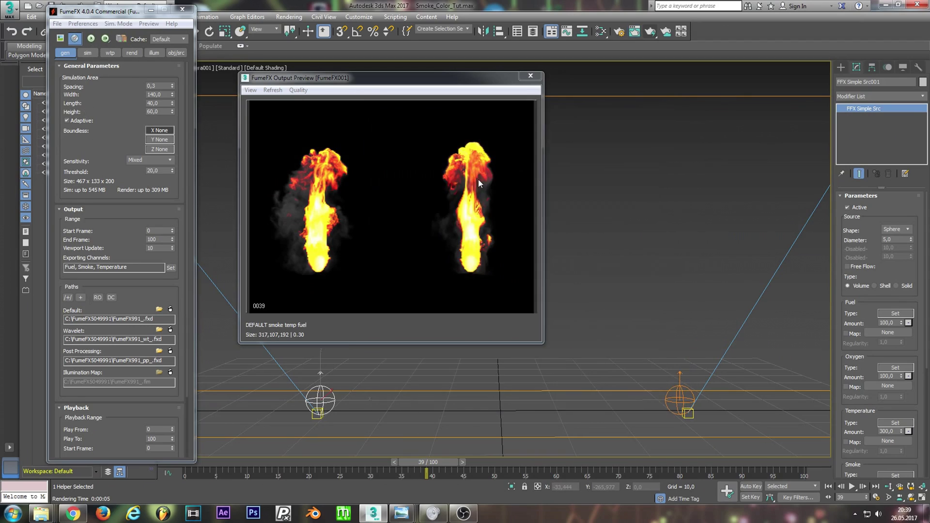
{"action": "left_click", "coordinate": [129, 62]}
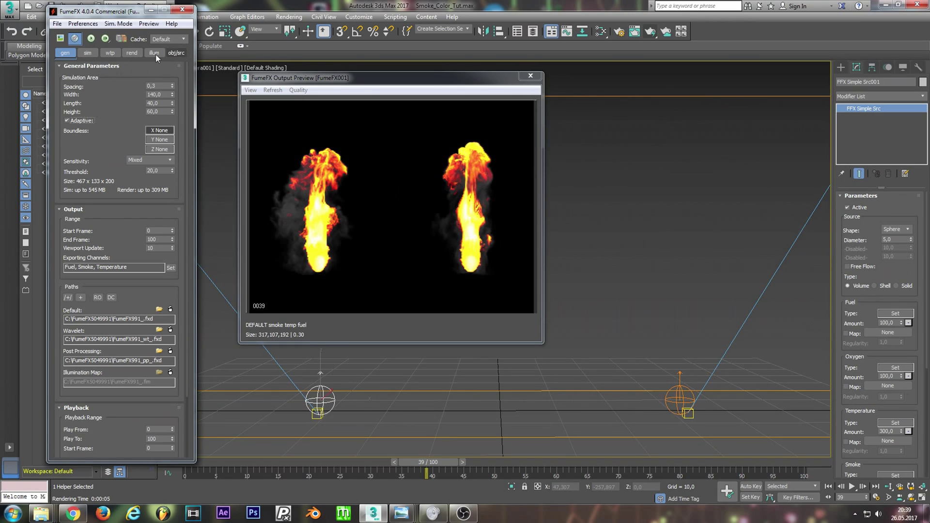
{"action": "left_click", "coordinate": [136, 51]}
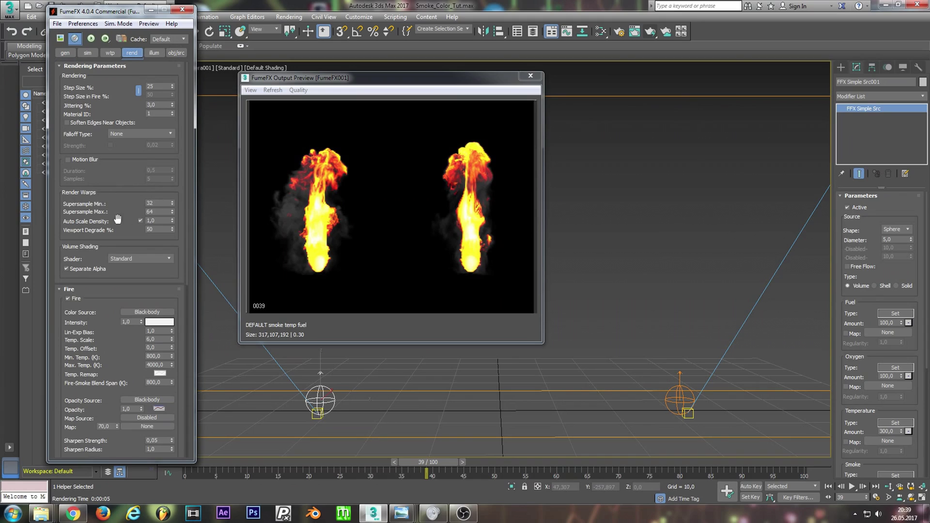
{"action": "left_click_drag", "start_coordinate": [115, 197], "coordinate": [115, 129]}
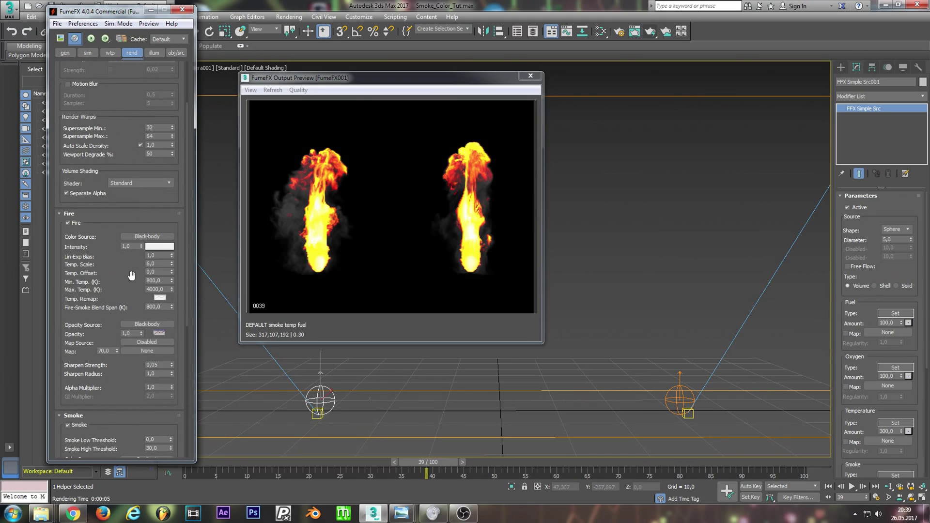
{"action": "scroll", "coordinate": [120, 224], "scroll_direction": "down", "scroll_amount": 3}
{"action": "scroll", "coordinate": [121, 223], "scroll_direction": "down", "scroll_amount": 1}
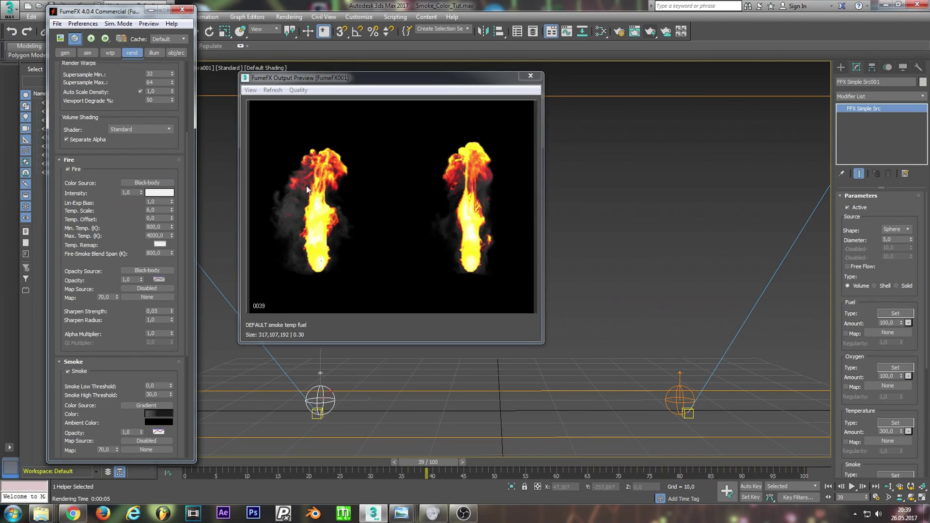
{"action": "double_click", "coordinate": [164, 225]}
{"action": "type", "text": "1500"}
{"action": "key", "text": "Return"}
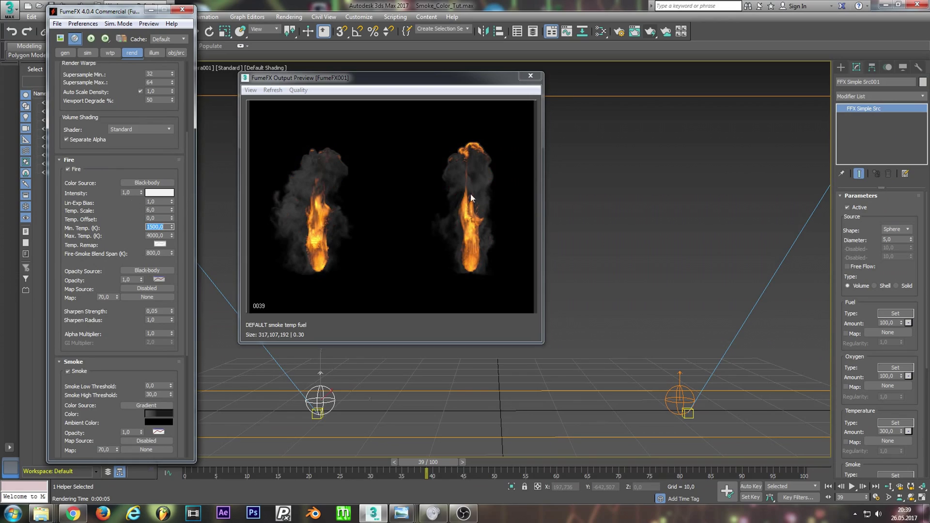
{"action": "left_click_drag", "start_coordinate": [341, 79], "coordinate": [370, 84]}
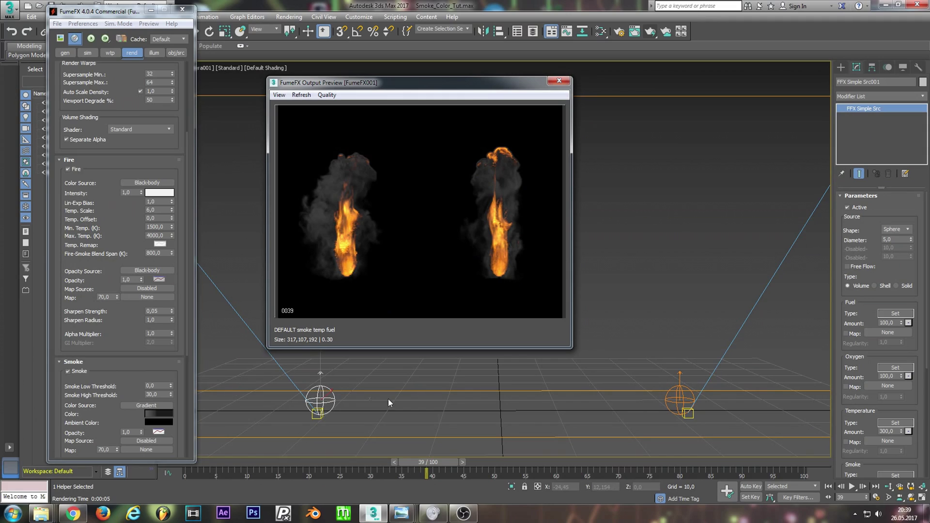
Step: Switch the Smoke Color swatch to Keyless mode and change it to light blue
{"action": "left_click", "coordinate": [319, 396]}
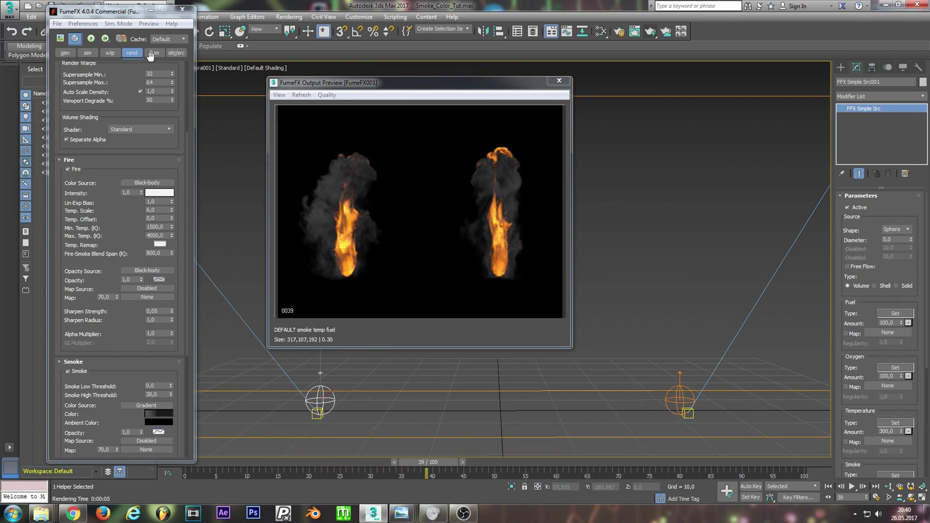
{"action": "left_click_drag", "start_coordinate": [116, 310], "coordinate": [140, 68]}
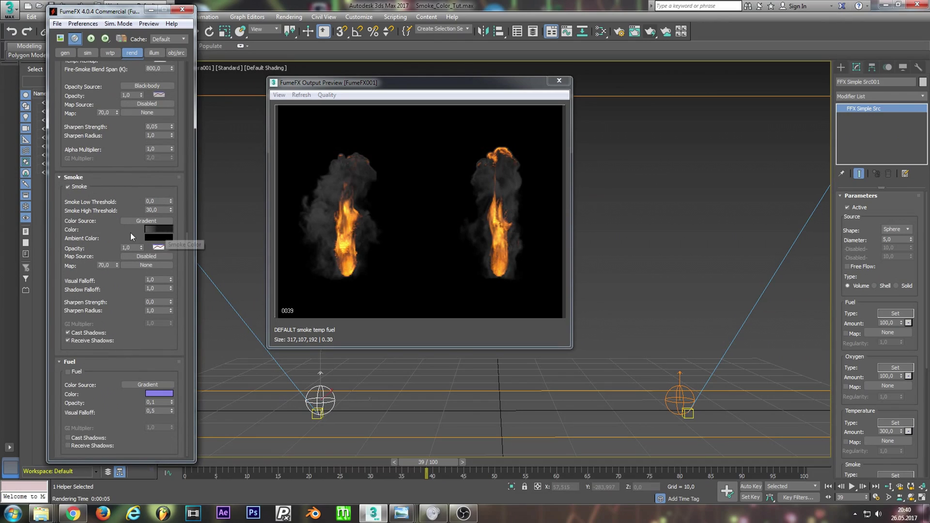
{"action": "right_click", "coordinate": [155, 230]}
{"action": "left_click", "coordinate": [167, 236]}
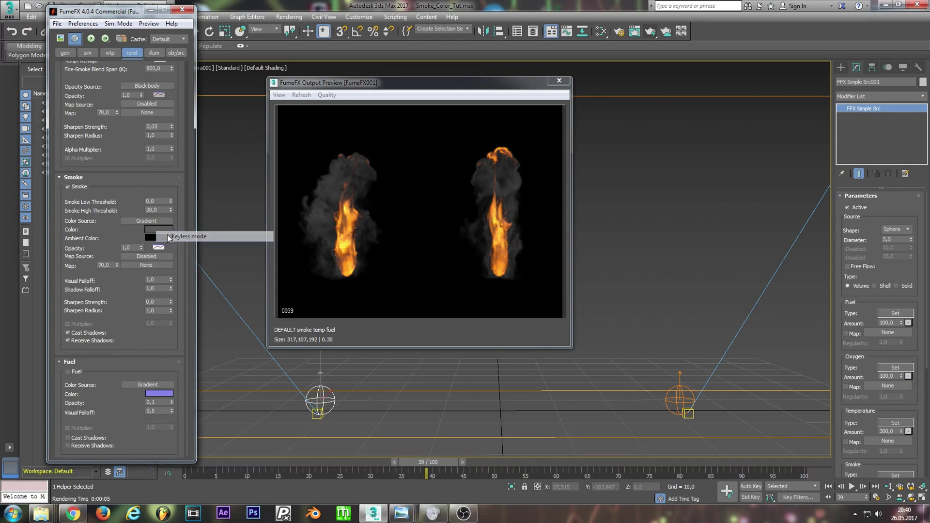
{"action": "left_click", "coordinate": [159, 229]}
{"action": "left_click", "coordinate": [129, 110]}
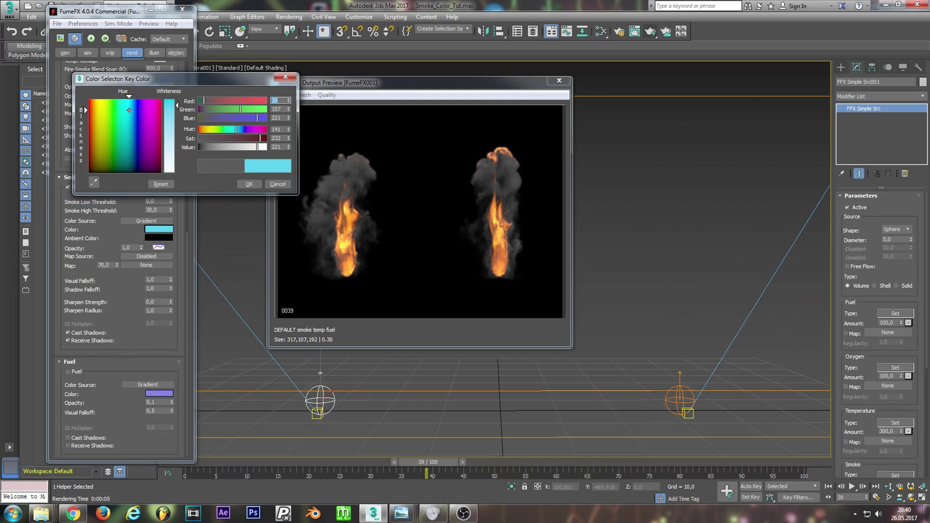
{"action": "left_click", "coordinate": [133, 101]}
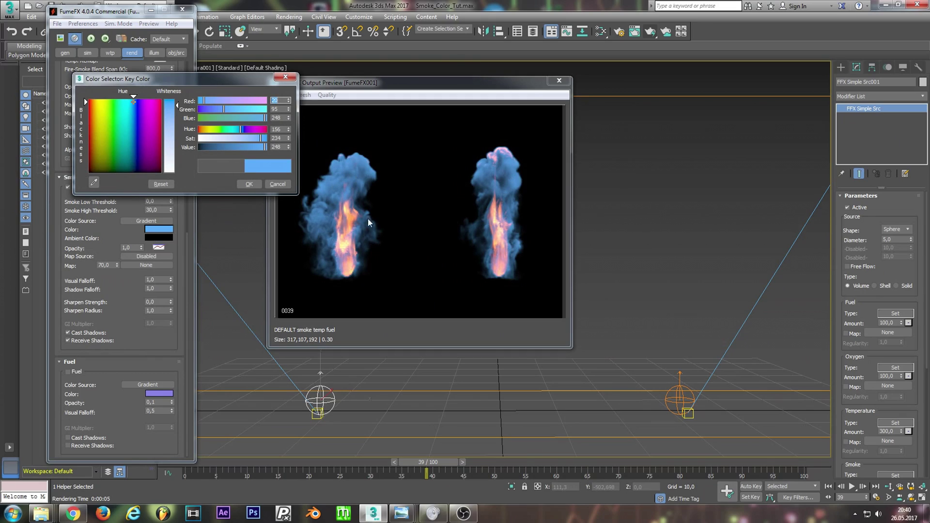
{"action": "left_click", "coordinate": [250, 183]}
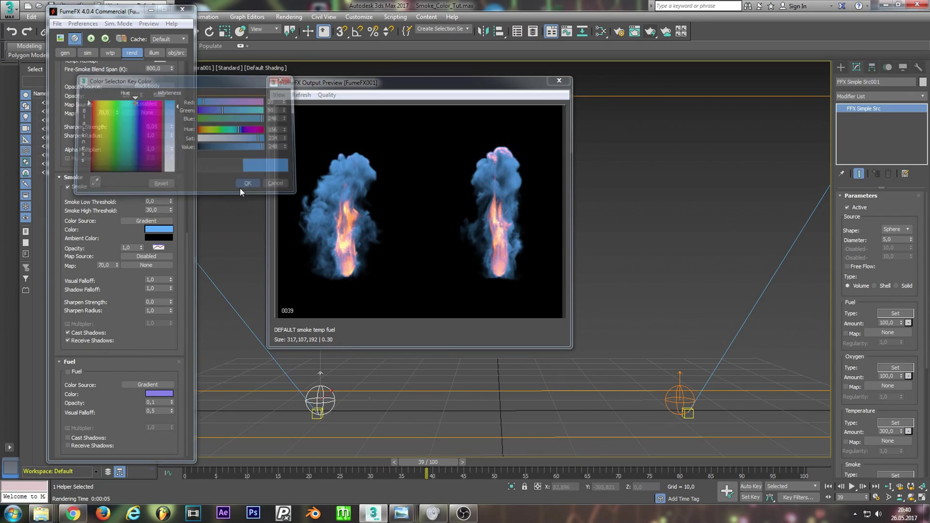
Step: Set the first Simple Source's Color Type to 'Set voxel value'
{"action": "left_click", "coordinate": [177, 54]}
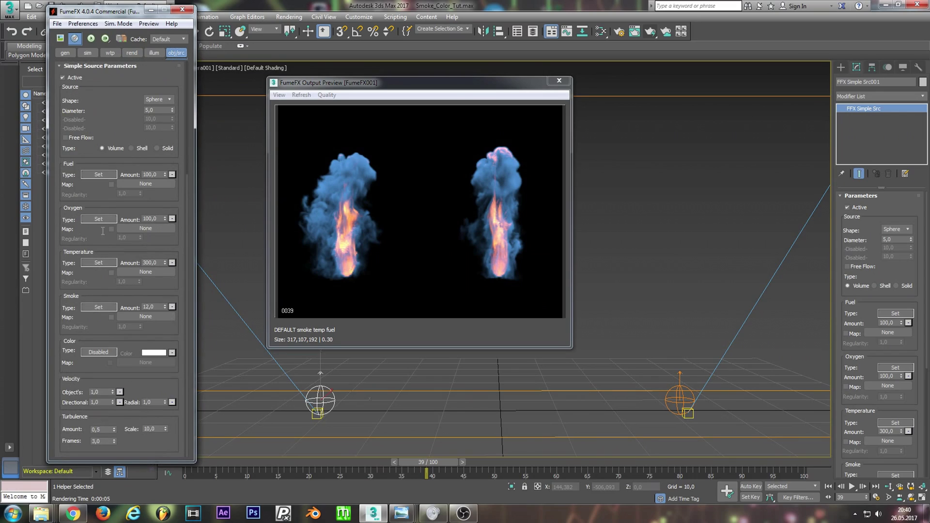
{"action": "scroll", "coordinate": [97, 300], "scroll_direction": "up", "scroll_amount": 3}
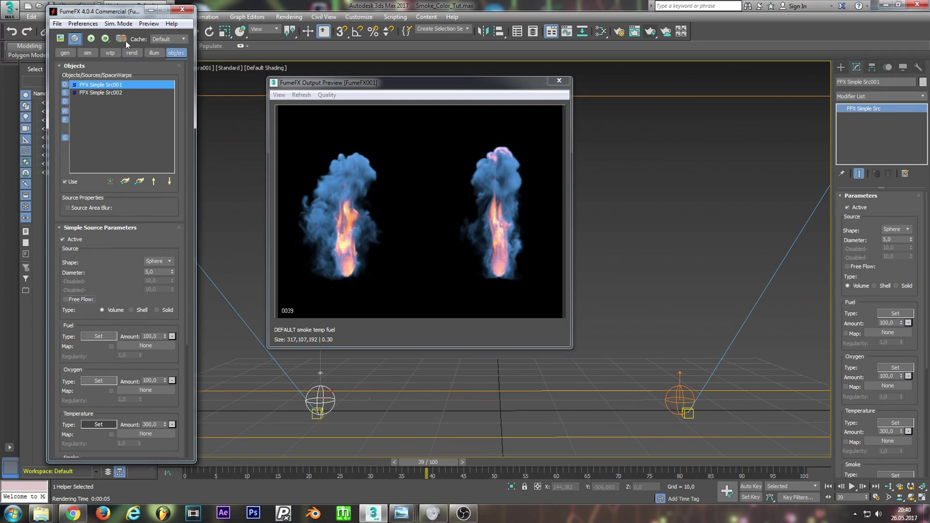
{"action": "scroll", "coordinate": [112, 379], "scroll_direction": "down", "scroll_amount": 3}
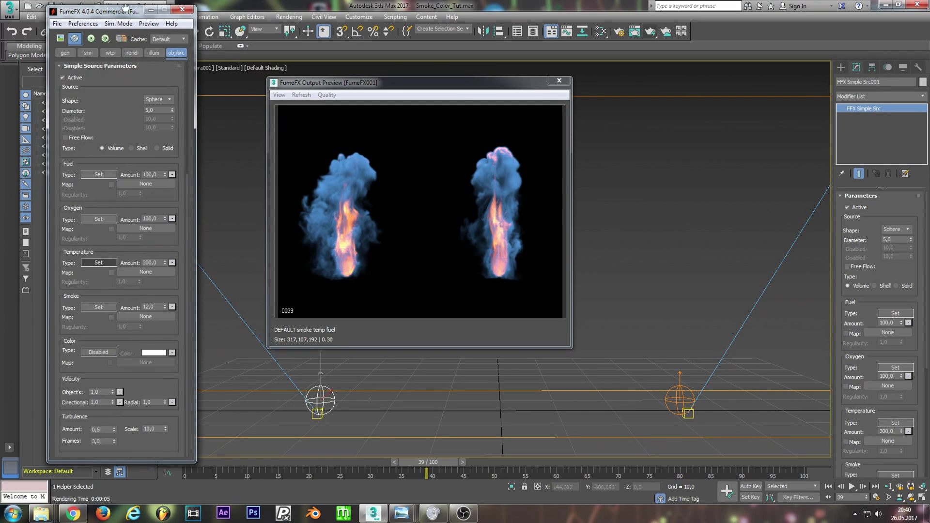
{"action": "left_click", "coordinate": [94, 352]}
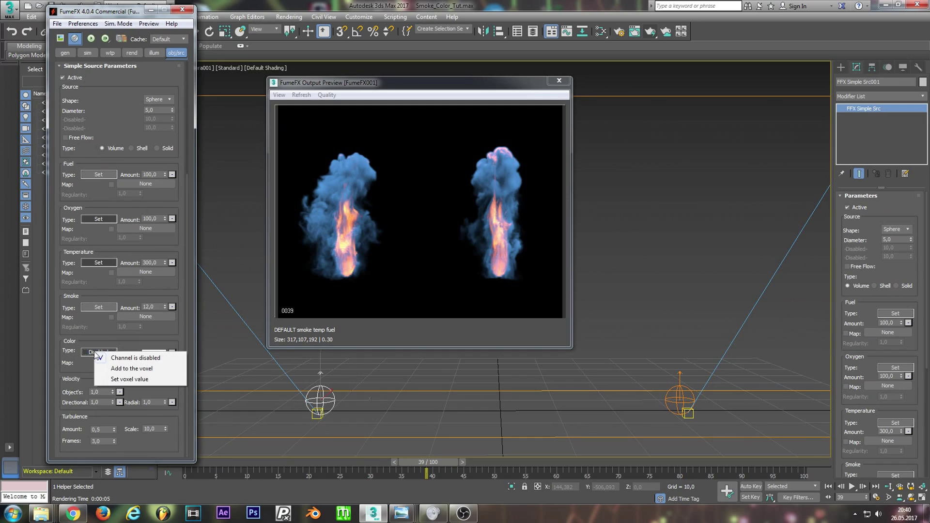
{"action": "left_click", "coordinate": [130, 379]}
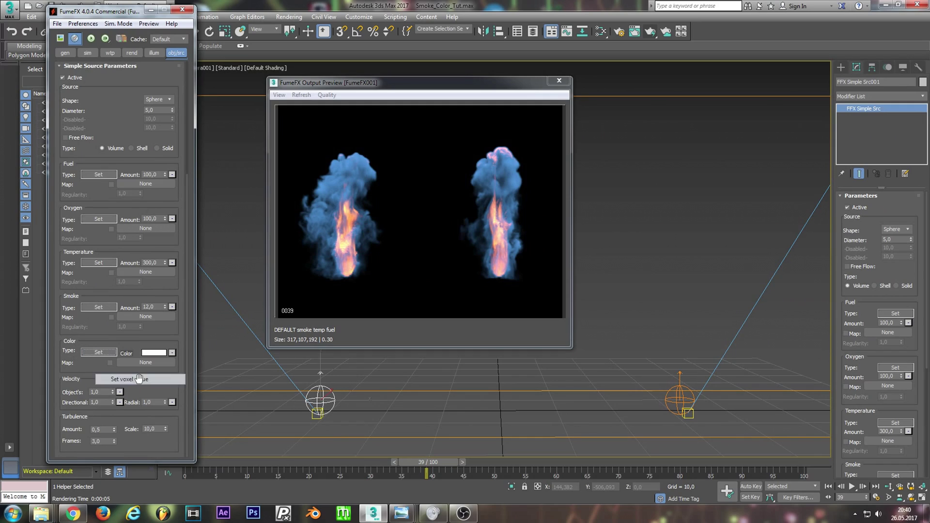
Step: Set FFX Simple Src002's Color Type to 'Set voxel value' as well
{"action": "left_click_drag", "start_coordinate": [115, 115], "coordinate": [128, 363]}
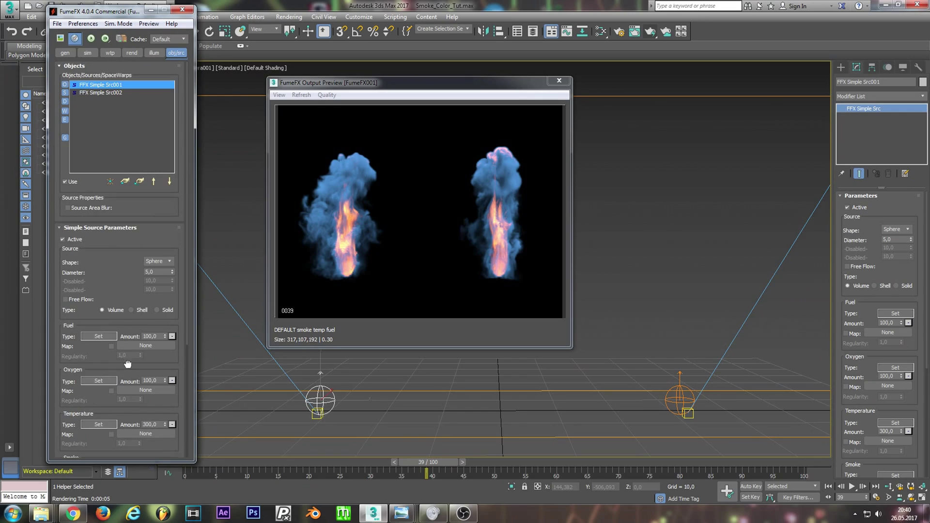
{"action": "left_click", "coordinate": [106, 93]}
{"action": "scroll", "coordinate": [103, 266], "scroll_direction": "down", "scroll_amount": 5}
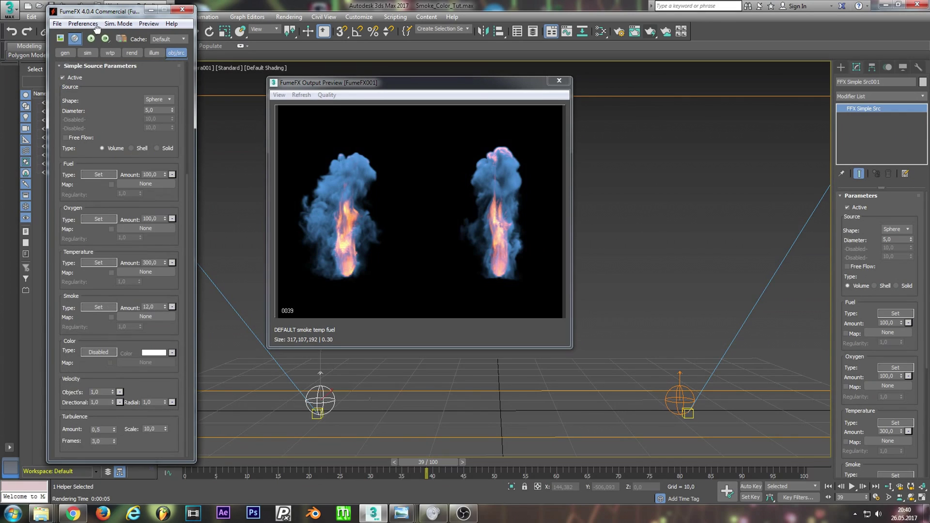
{"action": "left_click", "coordinate": [95, 352]}
{"action": "left_click", "coordinate": [130, 381]}
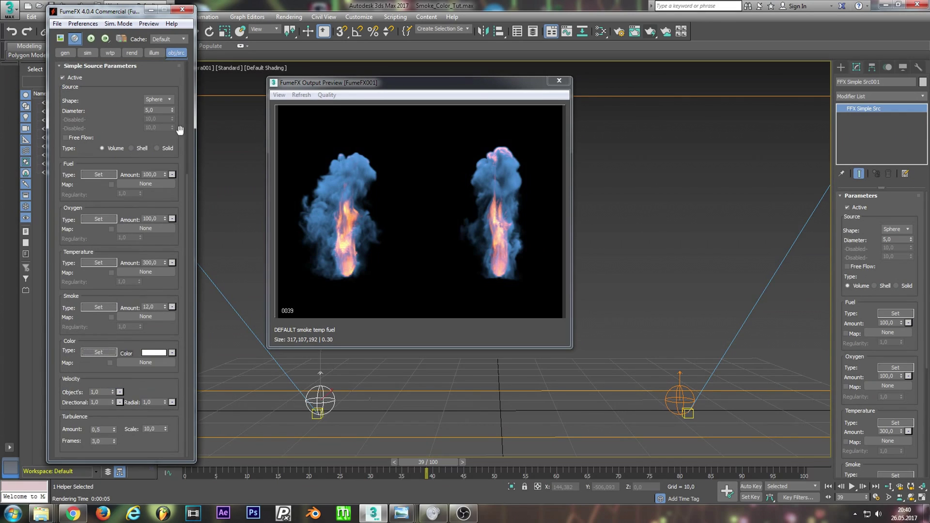
Step: Change the Smoke Color Source in the rend tab from Gradient to Grid
{"action": "left_click", "coordinate": [132, 53]}
{"action": "left_click_drag", "start_coordinate": [117, 195], "coordinate": [119, 173]}
{"action": "scroll", "coordinate": [119, 173], "scroll_direction": "down", "scroll_amount": 5}
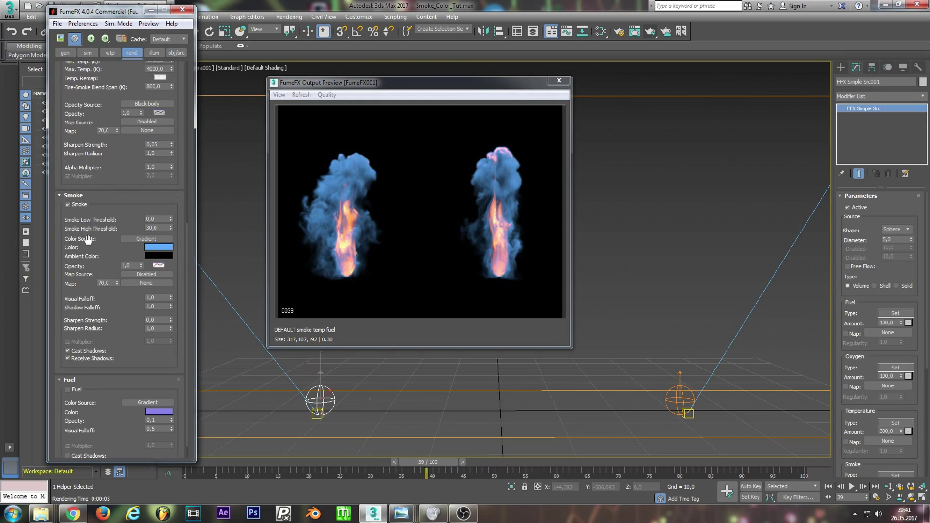
{"action": "left_click", "coordinate": [143, 239]}
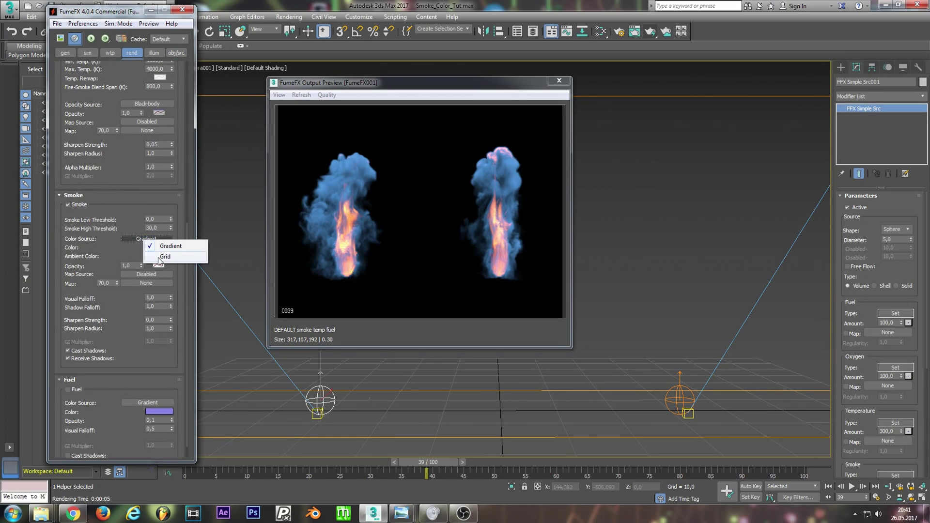
{"action": "left_click", "coordinate": [158, 258]}
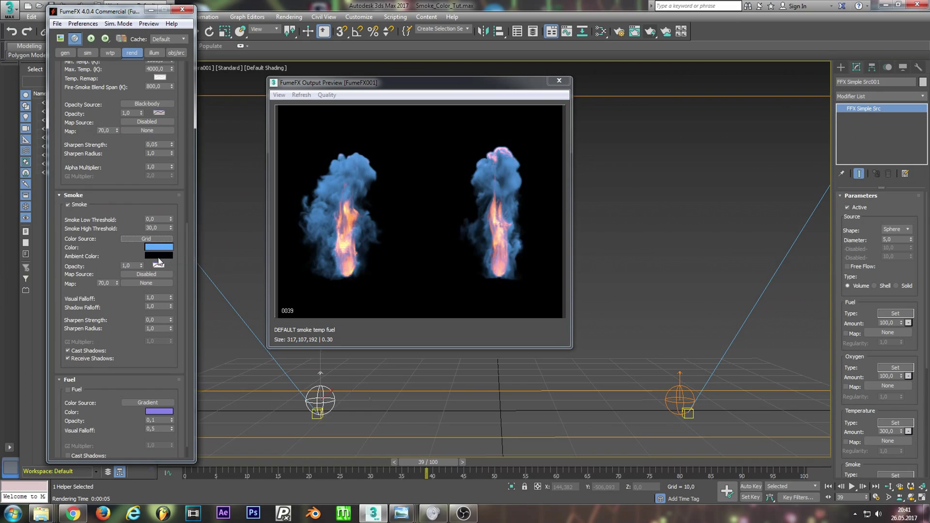
Step: Confirm Simulate Color is enabled and Color is among the exported channels
{"action": "left_click", "coordinate": [90, 52]}
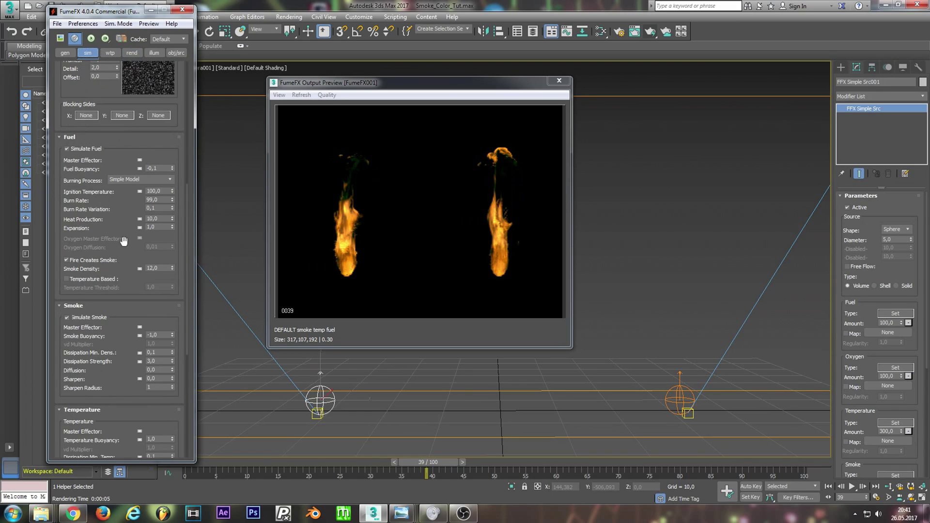
{"action": "scroll", "coordinate": [110, 112], "scroll_direction": "down", "scroll_amount": 5}
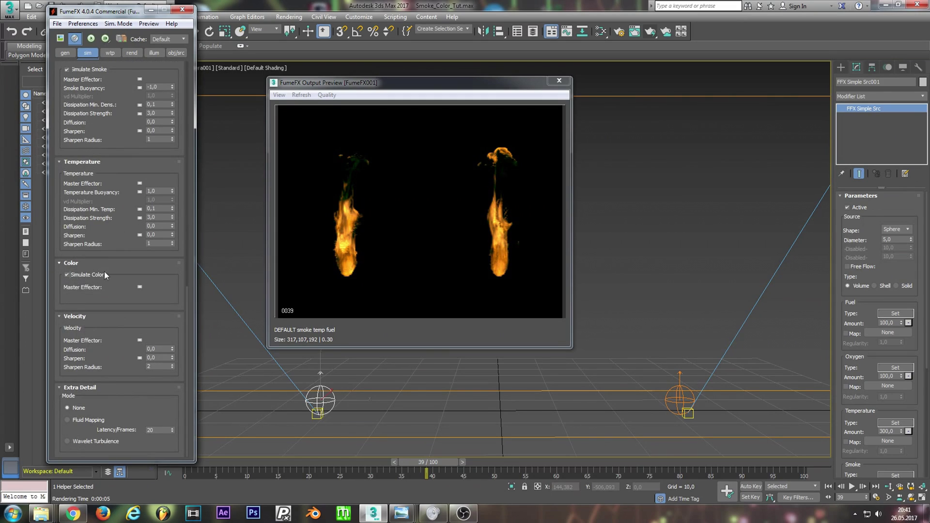
{"action": "left_click_drag", "start_coordinate": [105, 275], "coordinate": [108, 391]}
{"action": "left_click", "coordinate": [65, 54]}
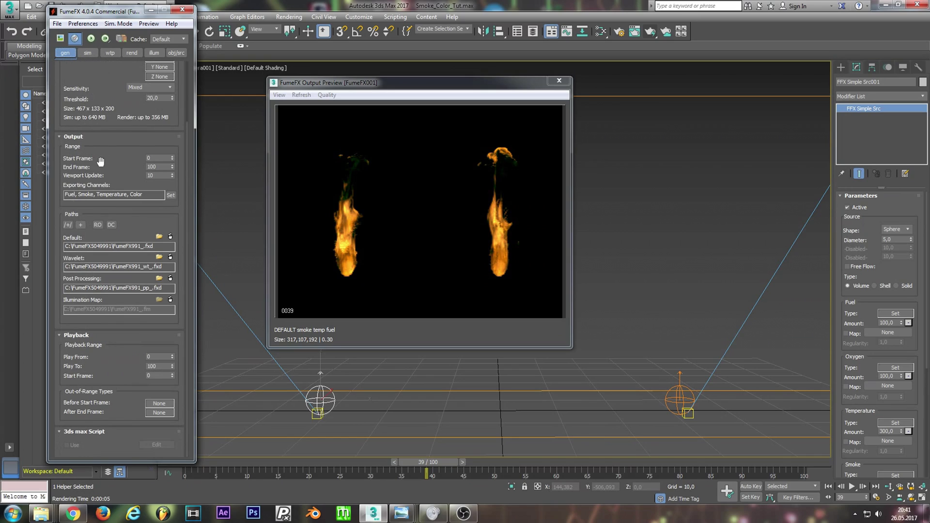
{"action": "left_click", "coordinate": [171, 195]}
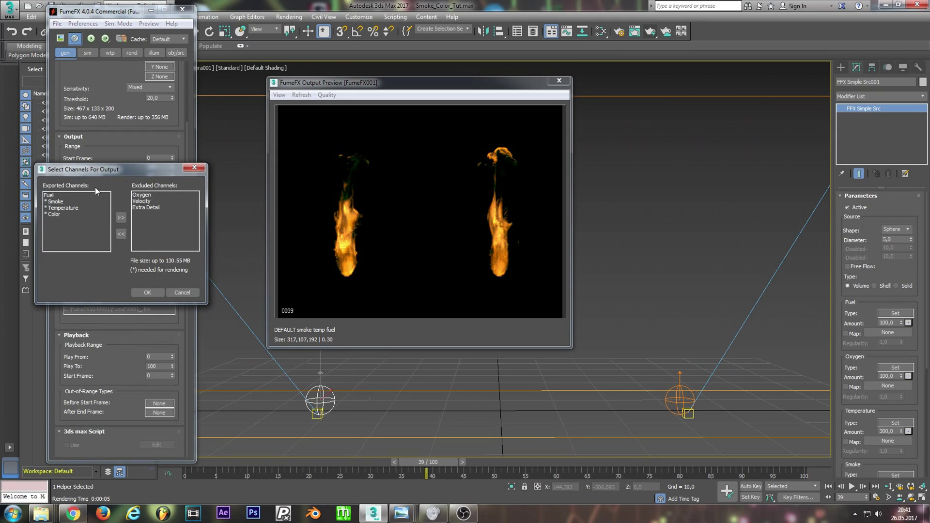
{"action": "left_click", "coordinate": [53, 214]}
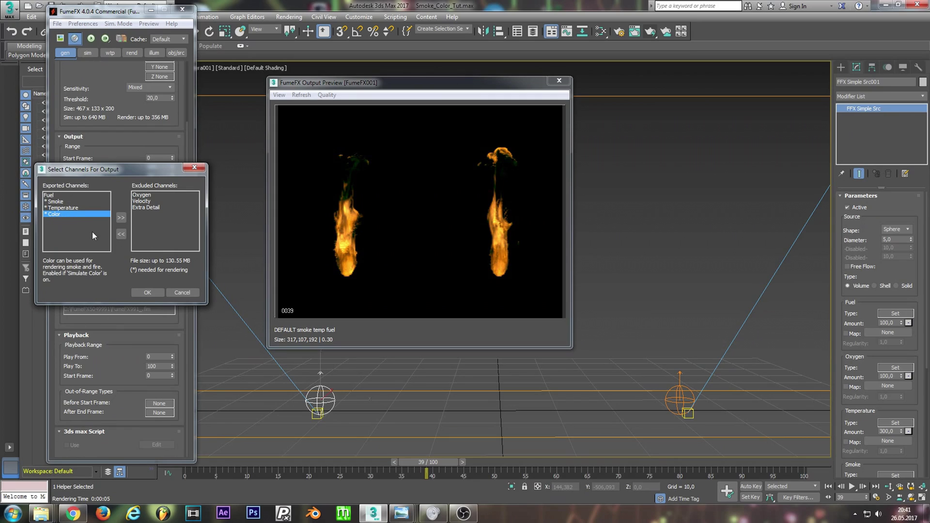
{"action": "left_click", "coordinate": [139, 291]}
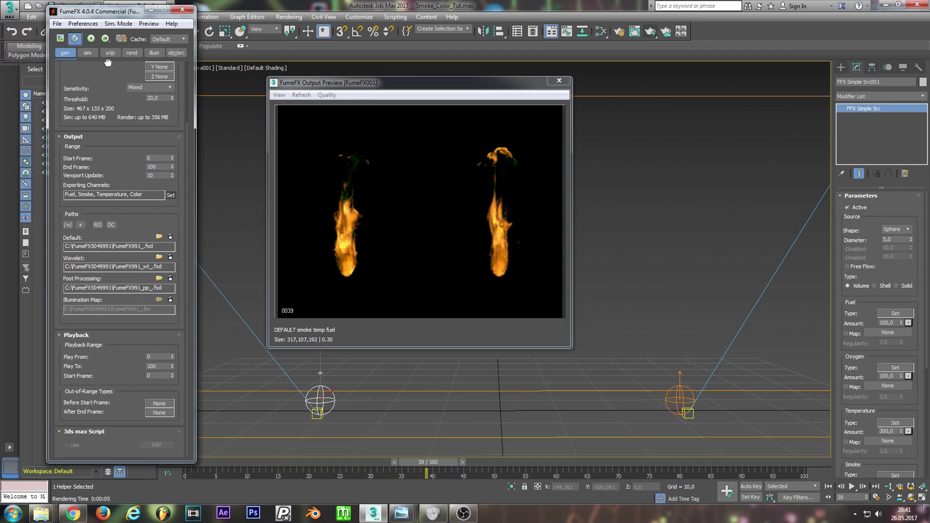
Step: Review the sim tab: QCG solver at Quality 5, with Fuel, Smoke and Color simulated
{"action": "left_click", "coordinate": [93, 55]}
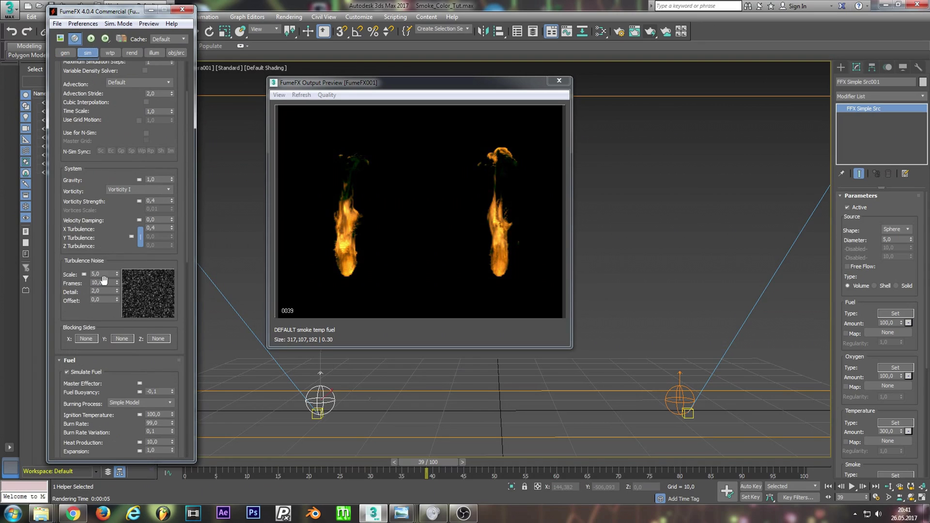
{"action": "scroll", "coordinate": [103, 279], "scroll_direction": "down", "scroll_amount": 10}
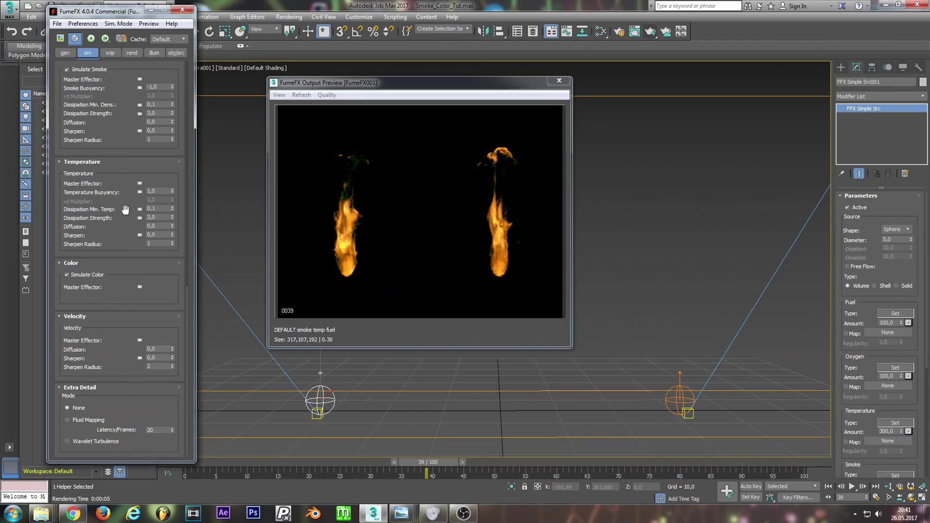
{"action": "left_click_drag", "start_coordinate": [122, 113], "coordinate": [126, 337]}
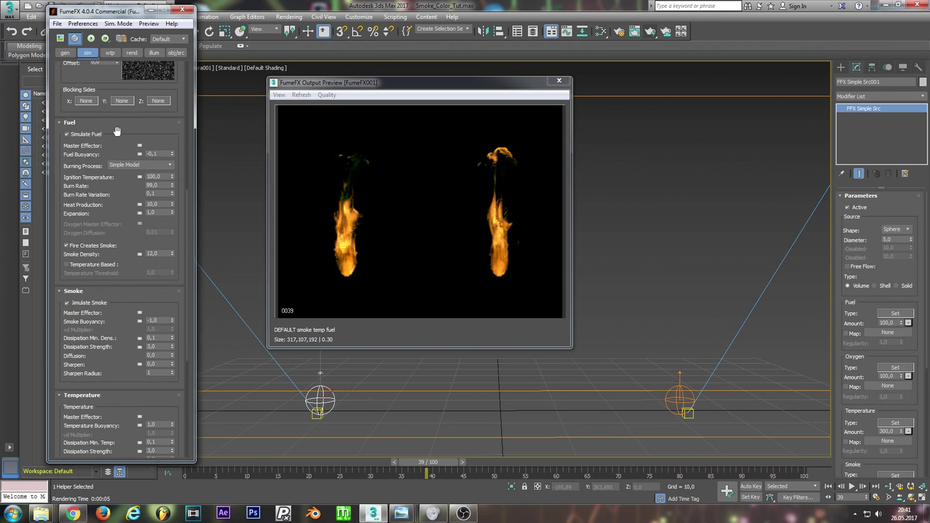
{"action": "left_click_drag", "start_coordinate": [114, 130], "coordinate": [101, 456]}
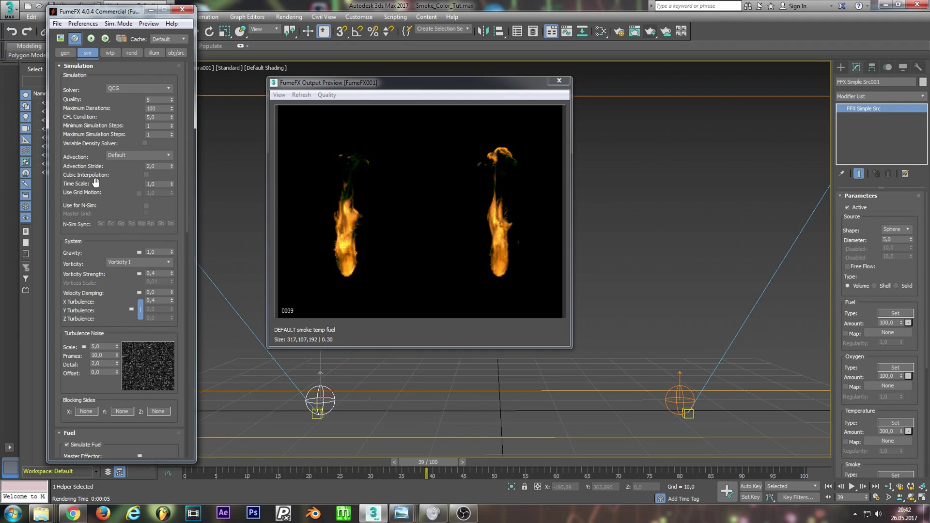
Step: Set FFX Simple Src002's source colour to a fully saturated blue
{"action": "left_click", "coordinate": [176, 53]}
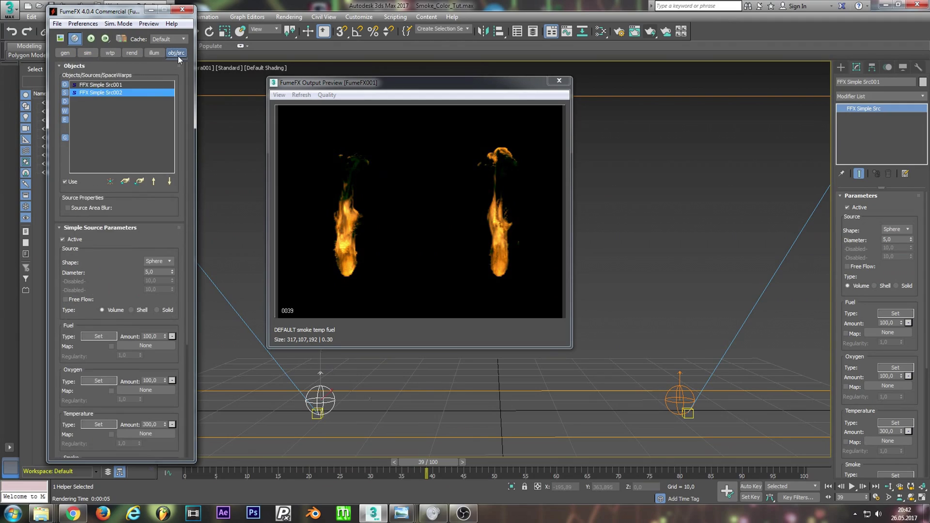
{"action": "scroll", "coordinate": [152, 149], "scroll_direction": "down", "scroll_amount": 3}
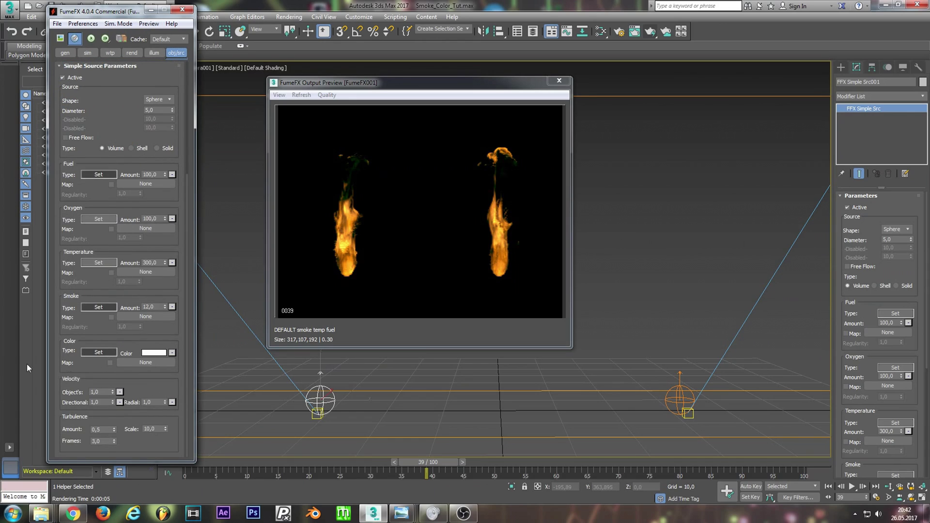
{"action": "left_click", "coordinate": [149, 353]}
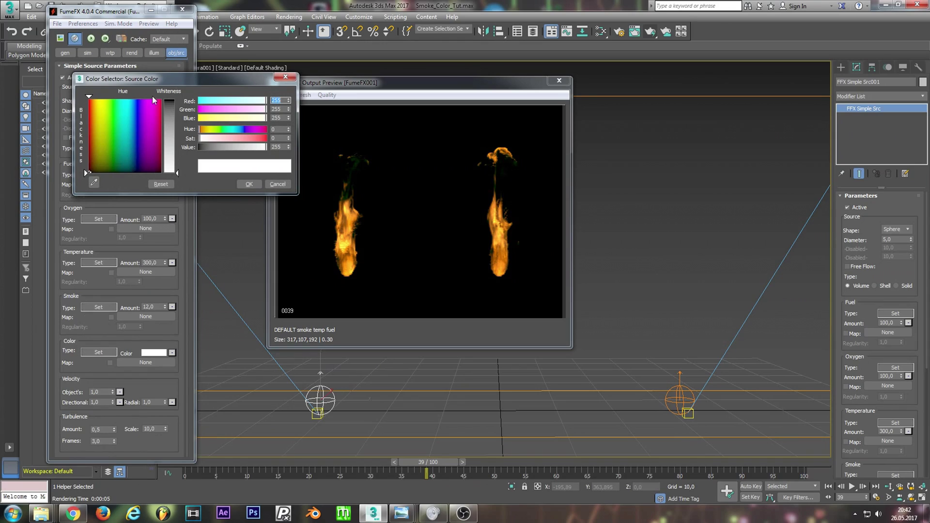
{"action": "left_click", "coordinate": [137, 99]}
{"action": "left_click_drag", "start_coordinate": [172, 170], "coordinate": [173, 99]}
{"action": "left_click", "coordinate": [243, 186]}
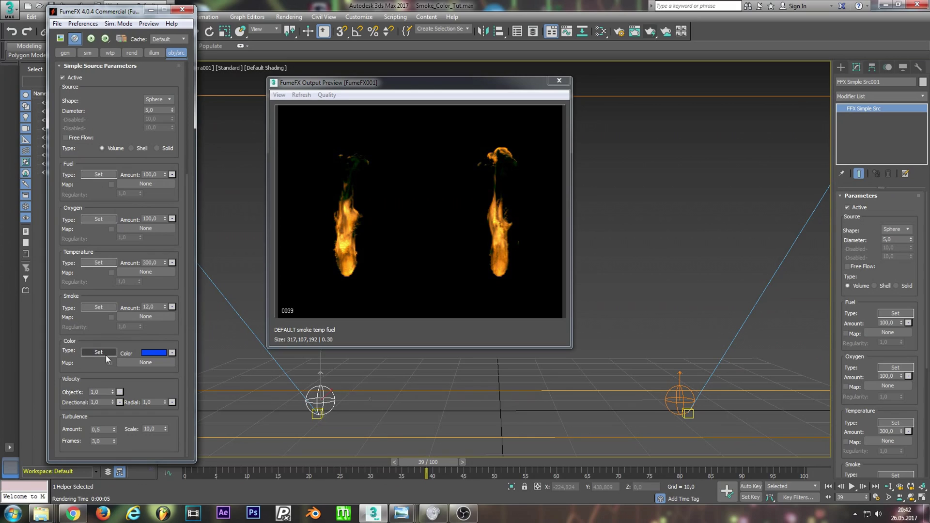
{"action": "right_click", "coordinate": [153, 353]}
{"action": "left_click", "coordinate": [144, 351]}
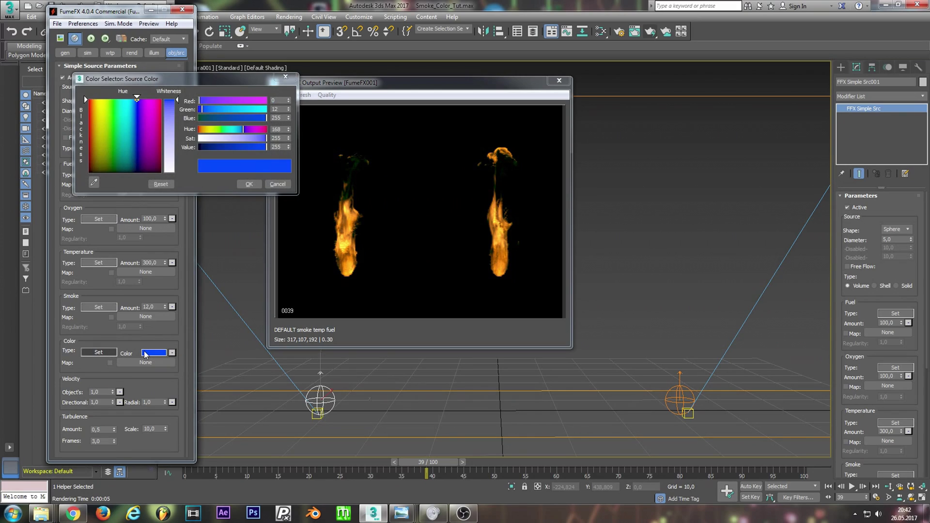
{"action": "left_click", "coordinate": [249, 184]}
{"action": "left_click_drag", "start_coordinate": [126, 317], "coordinate": [127, 478]}
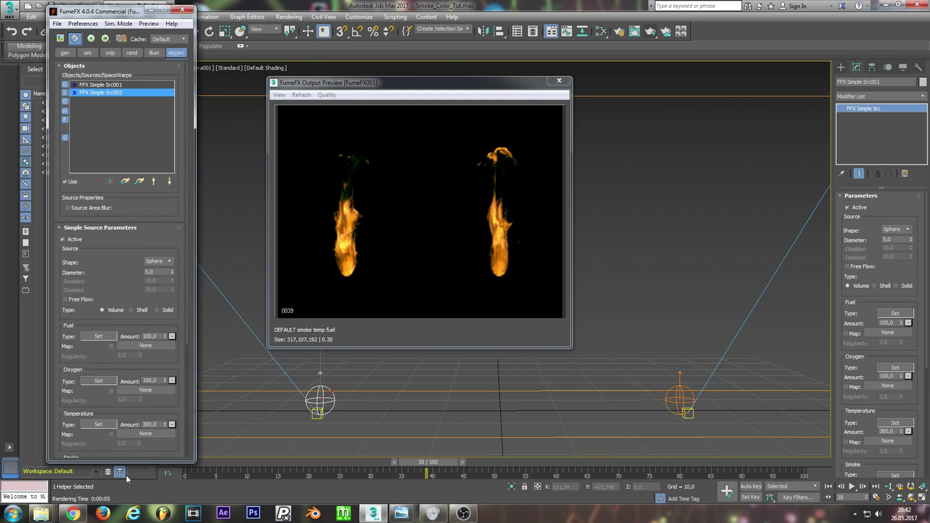
Step: Set FFX Simple Src001's source colour to strong magenta, then recheck the second source
{"action": "left_click", "coordinate": [94, 84]}
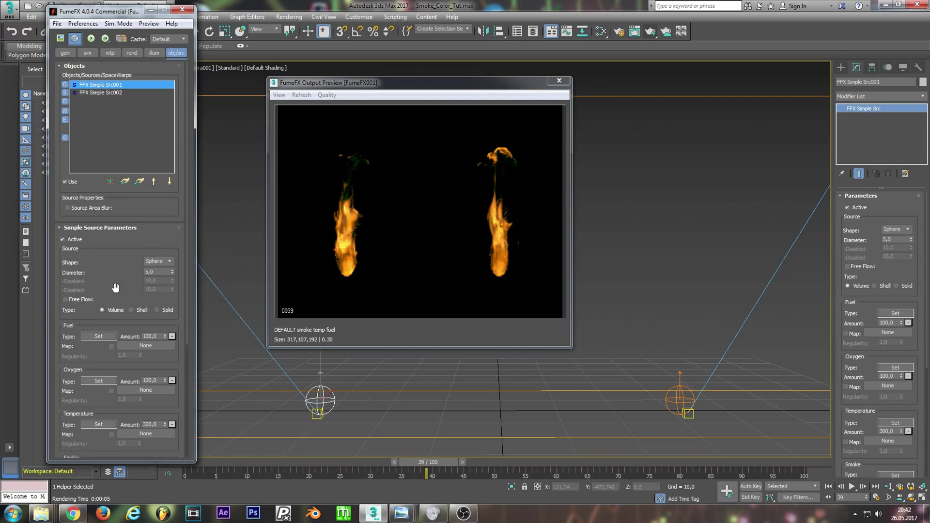
{"action": "scroll", "coordinate": [114, 286], "scroll_direction": "down", "scroll_amount": 5}
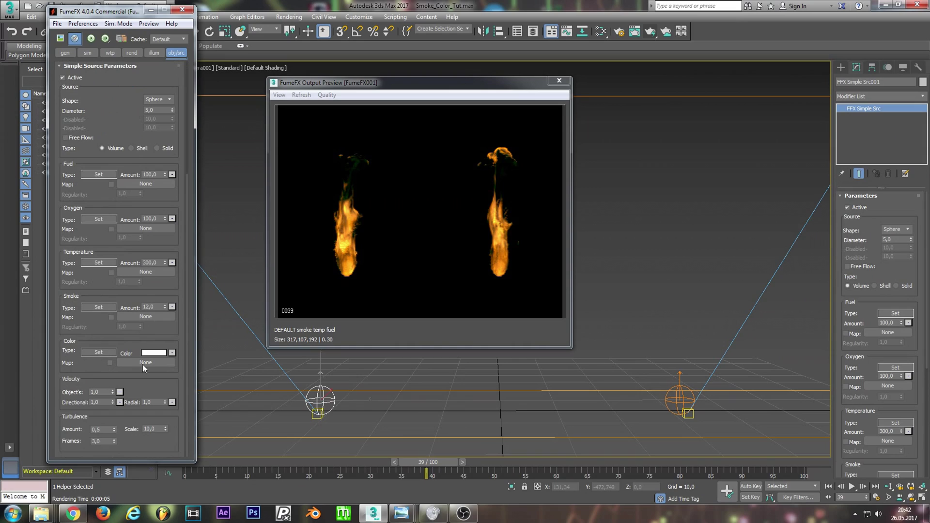
{"action": "left_click", "coordinate": [154, 353]}
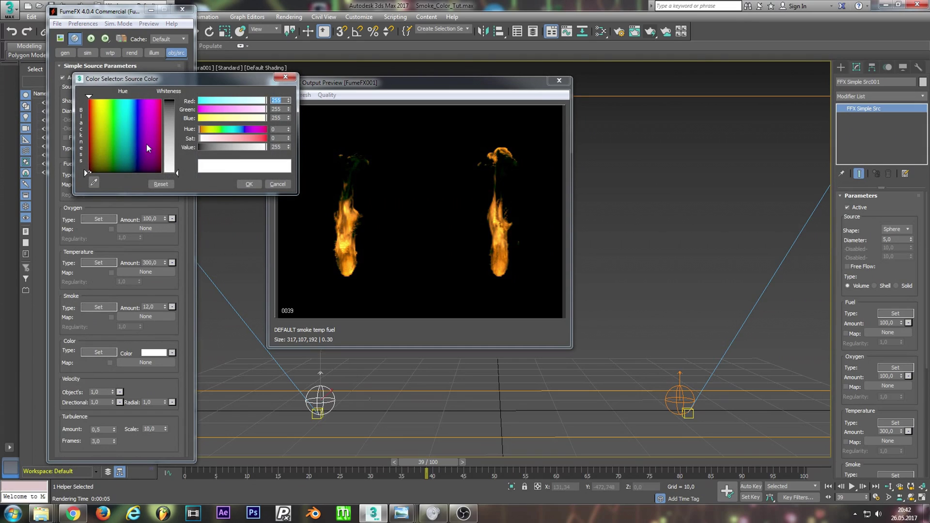
{"action": "left_click", "coordinate": [148, 100]}
{"action": "left_click", "coordinate": [174, 112]}
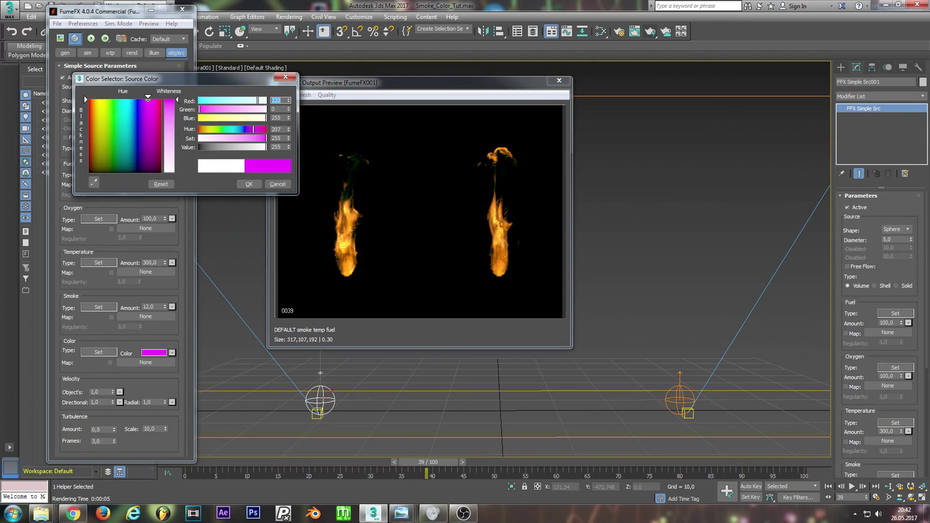
{"action": "left_click", "coordinate": [249, 184]}
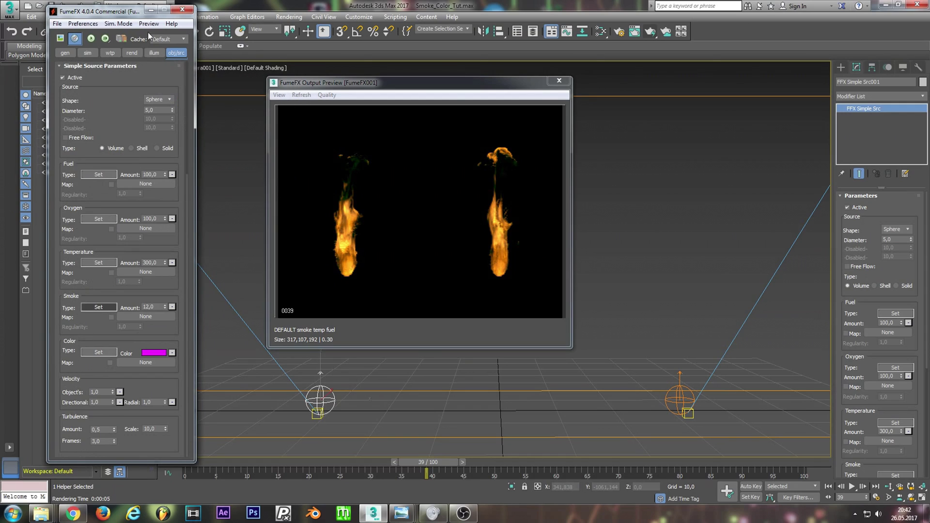
{"action": "scroll", "coordinate": [182, 42], "scroll_direction": "up", "scroll_amount": 5}
{"action": "left_click", "coordinate": [114, 92]}
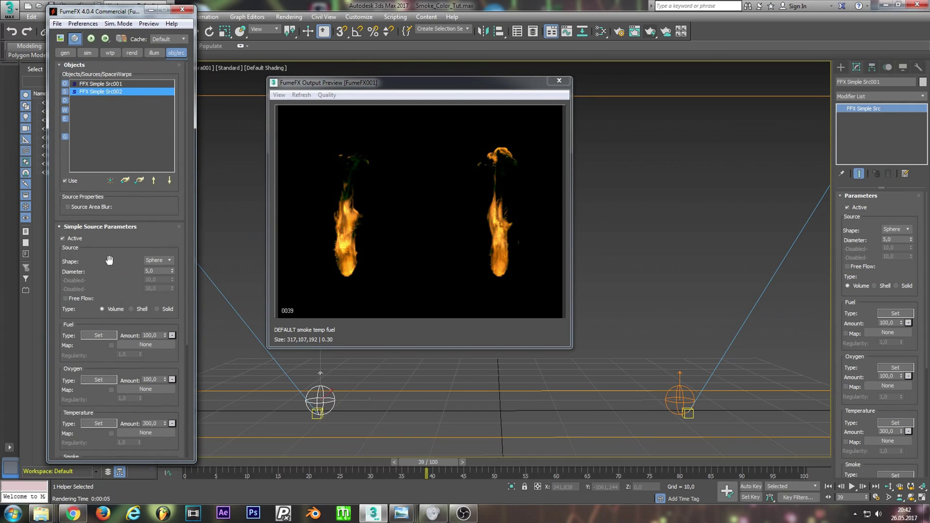
{"action": "left_click_drag", "start_coordinate": [107, 262], "coordinate": [105, 101]}
{"action": "scroll", "coordinate": [124, 77], "scroll_direction": "up", "scroll_amount": 4}
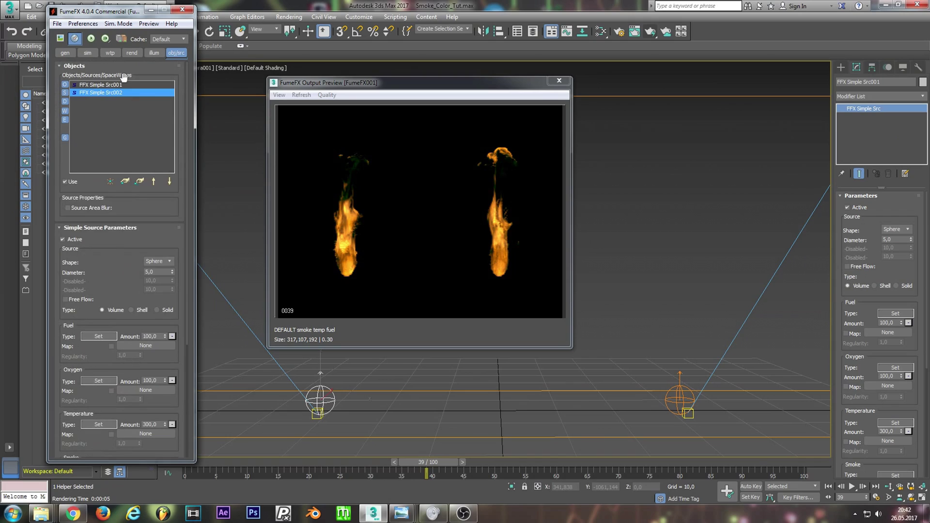
Step: Resimulate the coloured fire, stop at frame 20, and make a test render of it
{"action": "left_click", "coordinate": [107, 85]}
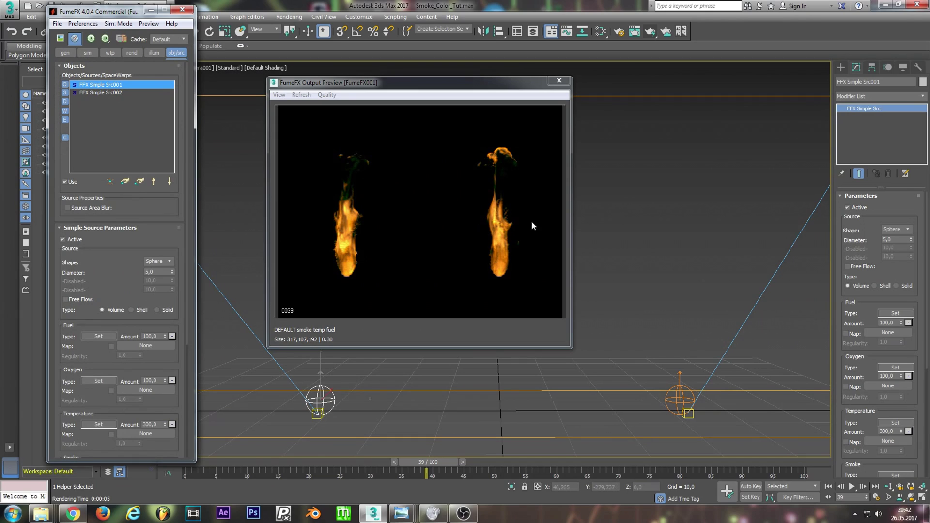
{"action": "left_click", "coordinate": [89, 39]}
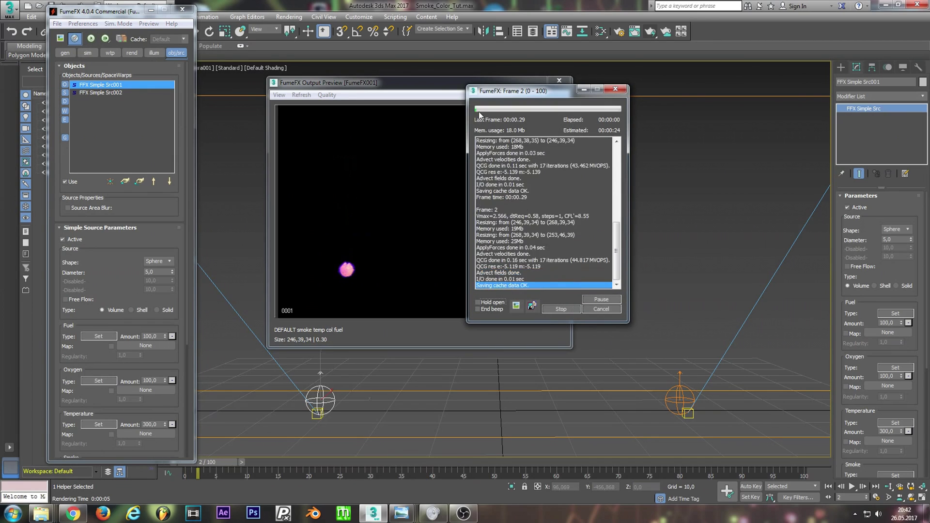
{"action": "left_click_drag", "start_coordinate": [486, 90], "coordinate": [603, 102]}
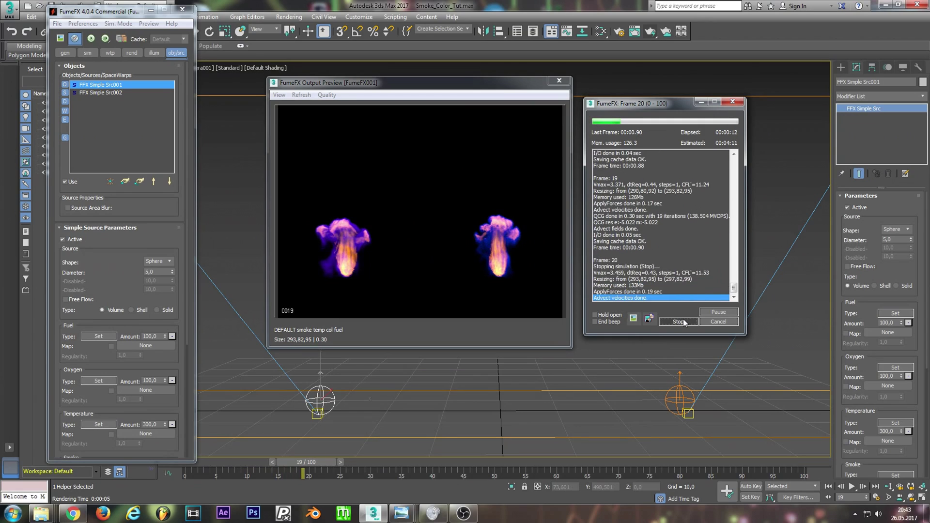
{"action": "left_click", "coordinate": [683, 319]}
{"action": "left_click", "coordinate": [635, 33]}
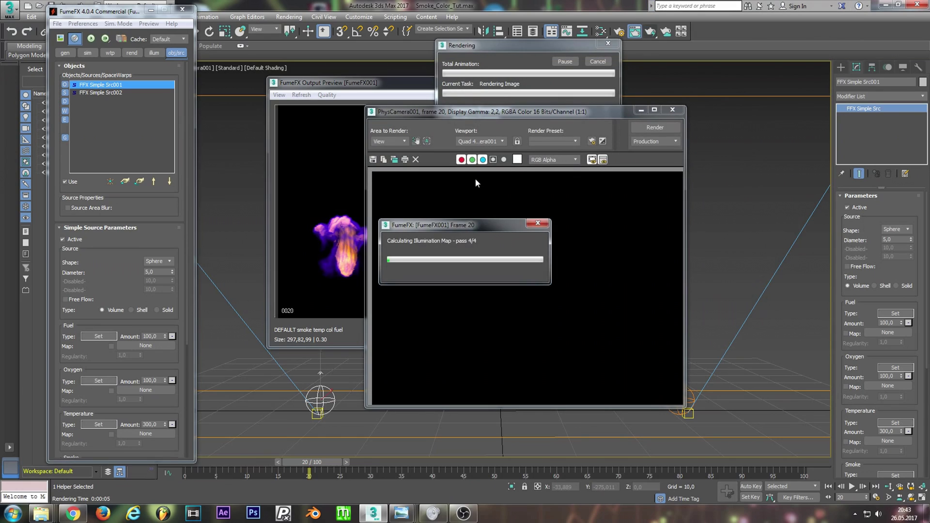
{"action": "left_click", "coordinate": [672, 109]}
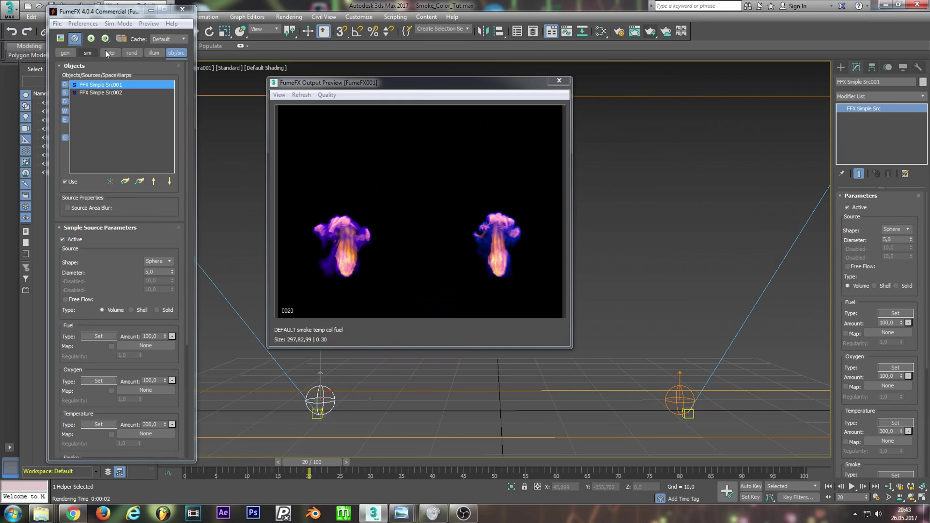
Step: Set the FumeFX Smoke render Color to white on the rend tab
{"action": "left_click", "coordinate": [132, 52]}
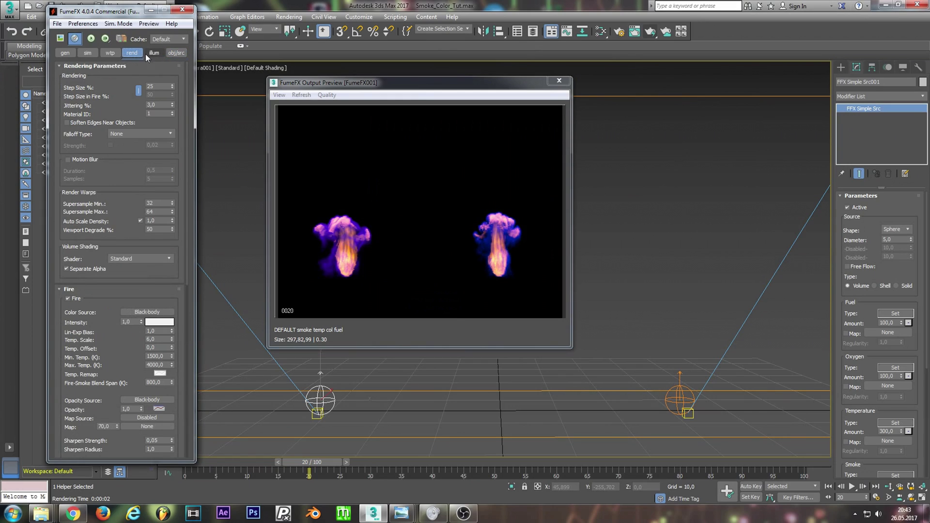
{"action": "scroll", "coordinate": [111, 345], "scroll_direction": "down", "scroll_amount": 5}
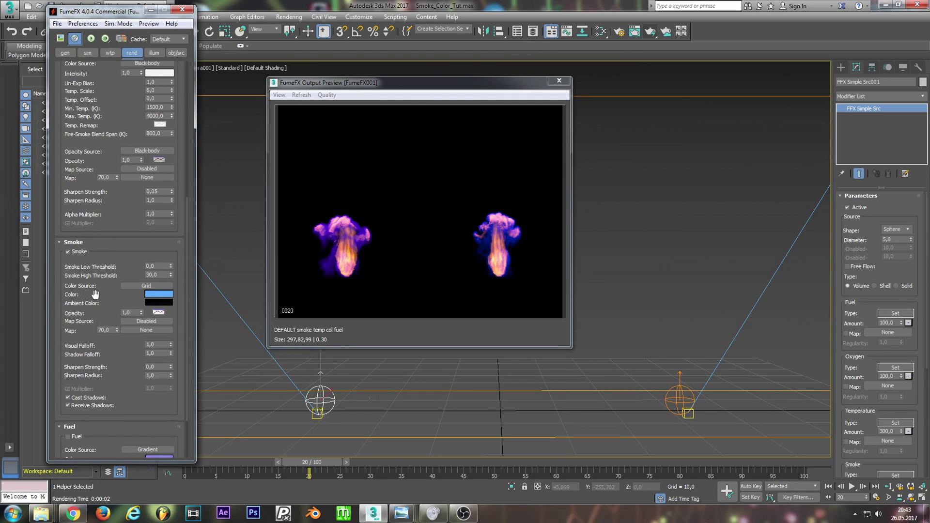
{"action": "left_click", "coordinate": [164, 295]}
{"action": "left_click_drag", "start_coordinate": [167, 150], "coordinate": [177, 174]}
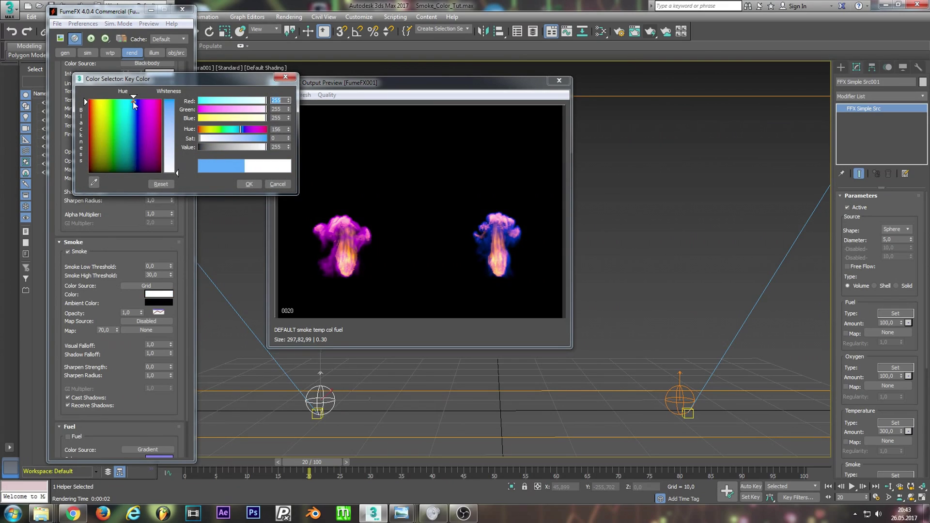
{"action": "mouse_move", "coordinate": [134, 105]}
{"action": "left_mouse_down"}
{"action": "mouse_move", "coordinate": [154, 126]}
{"action": "mouse_move", "coordinate": [145, 145]}
{"action": "mouse_move", "coordinate": [163, 157]}
{"action": "left_mouse_up"}
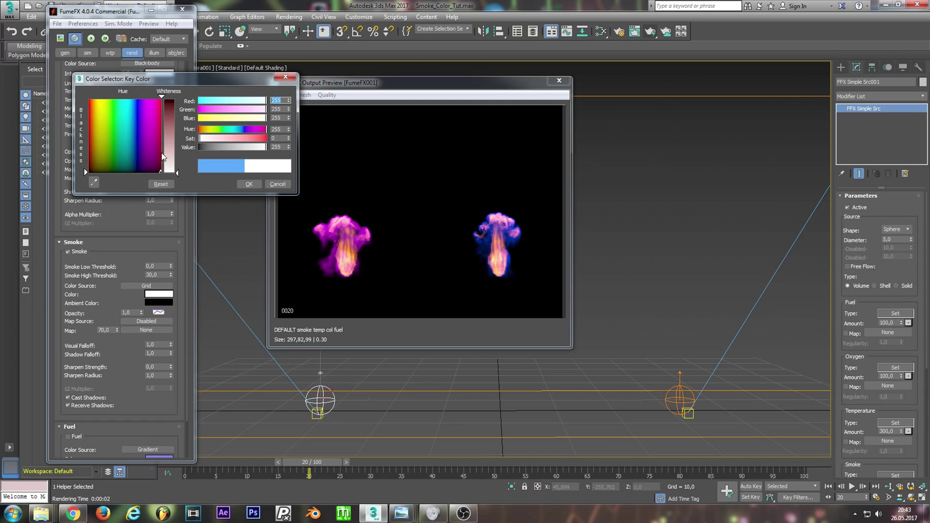
{"action": "left_click", "coordinate": [250, 184]}
{"action": "left_click", "coordinate": [155, 294]}
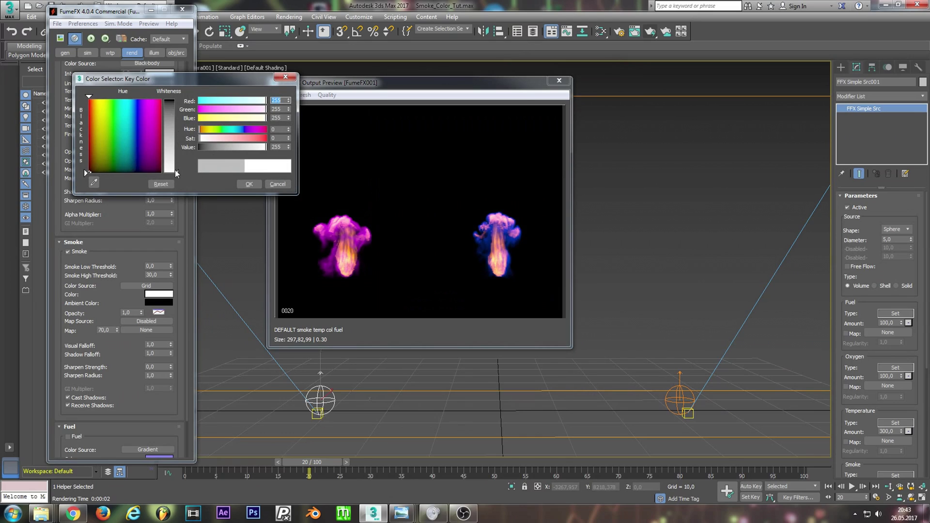
{"action": "left_click", "coordinate": [247, 184]}
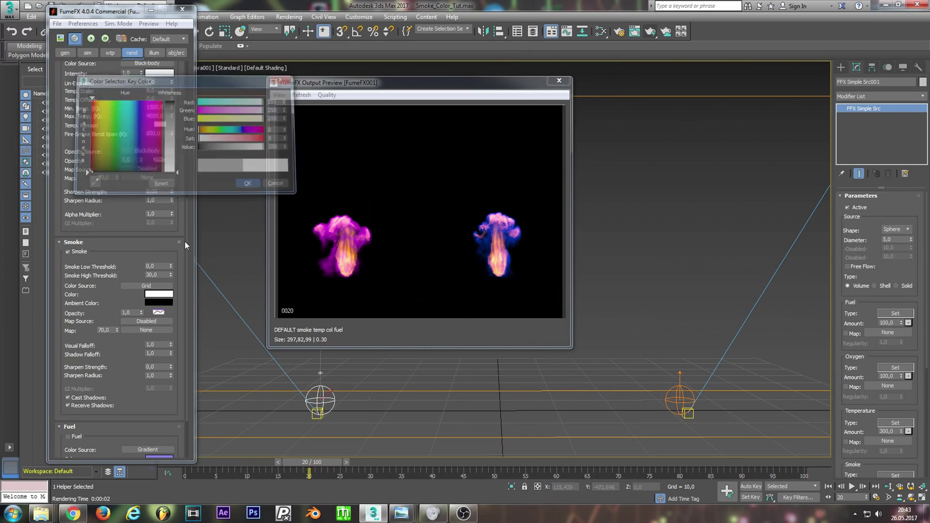
Step: Render a check frame showing one magenta plume and one blue plume
{"action": "left_click", "coordinate": [649, 31]}
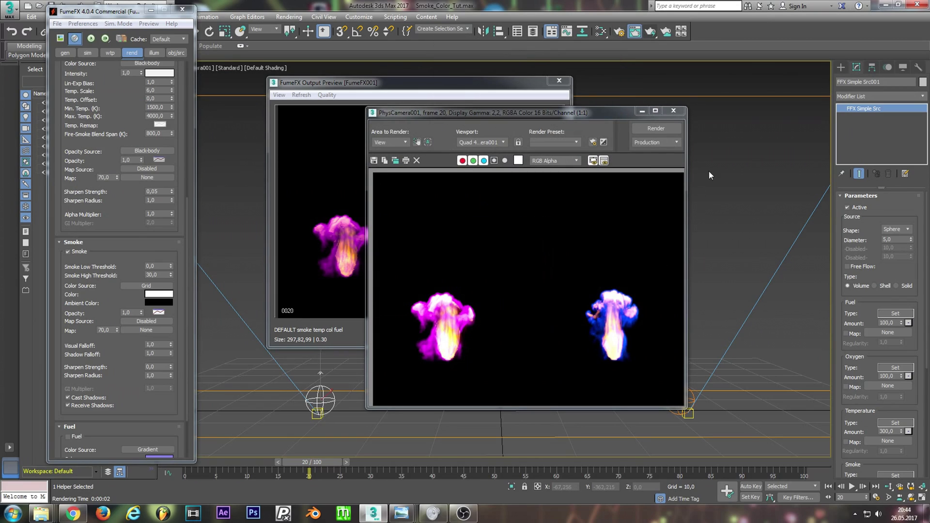
{"action": "left_click", "coordinate": [673, 110]}
{"action": "scroll", "coordinate": [90, 73], "scroll_direction": "up", "scroll_amount": 5}
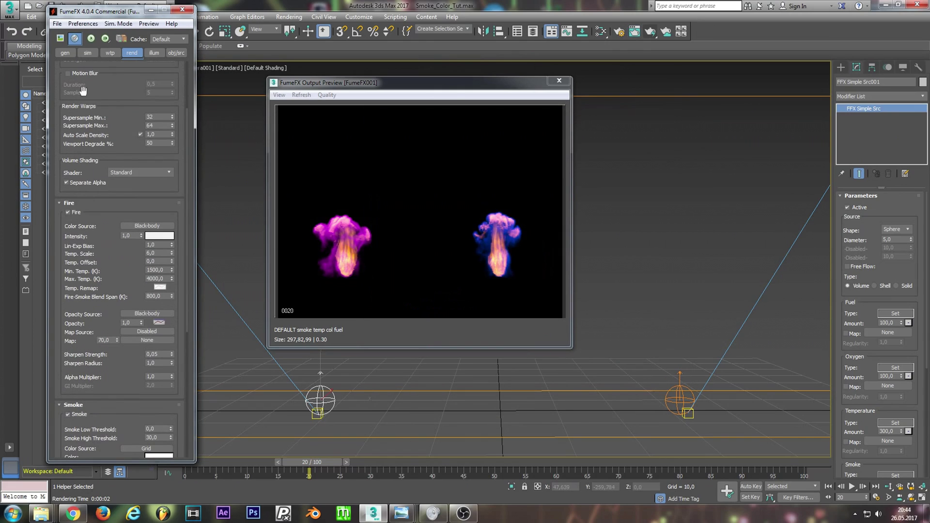
Step: Set grid Spacing to 0,25, resimulate, and render frame 28 through PhysCamera001
{"action": "left_click", "coordinate": [66, 52]}
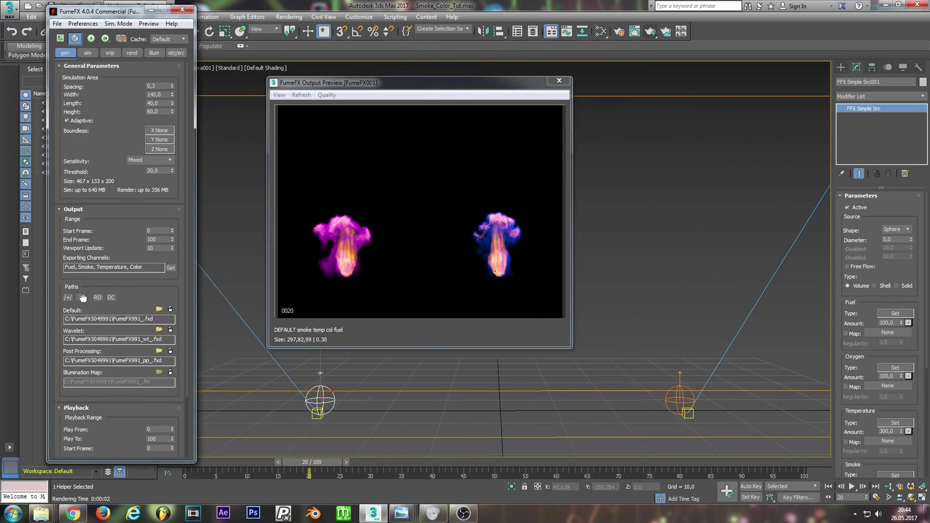
{"action": "left_click", "coordinate": [159, 85]}
{"action": "key", "text": "Return"}
{"action": "left_click", "coordinate": [91, 38]}
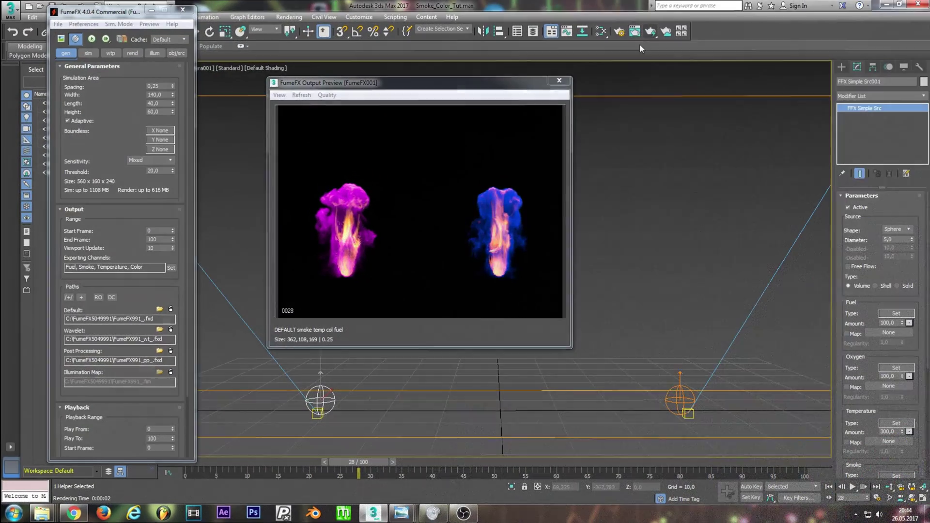
{"action": "key", "text": "shift+q"}
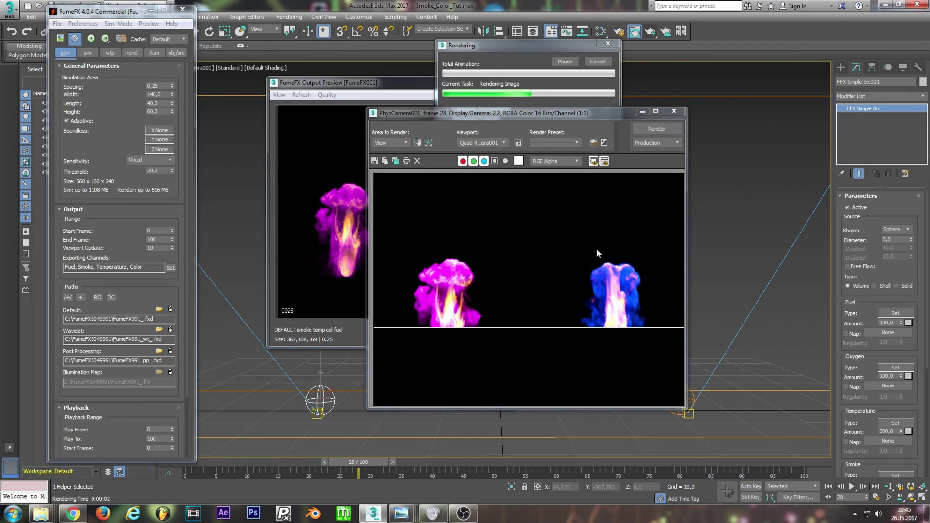
{"action": "left_click_drag", "start_coordinate": [484, 116], "coordinate": [380, 66]}
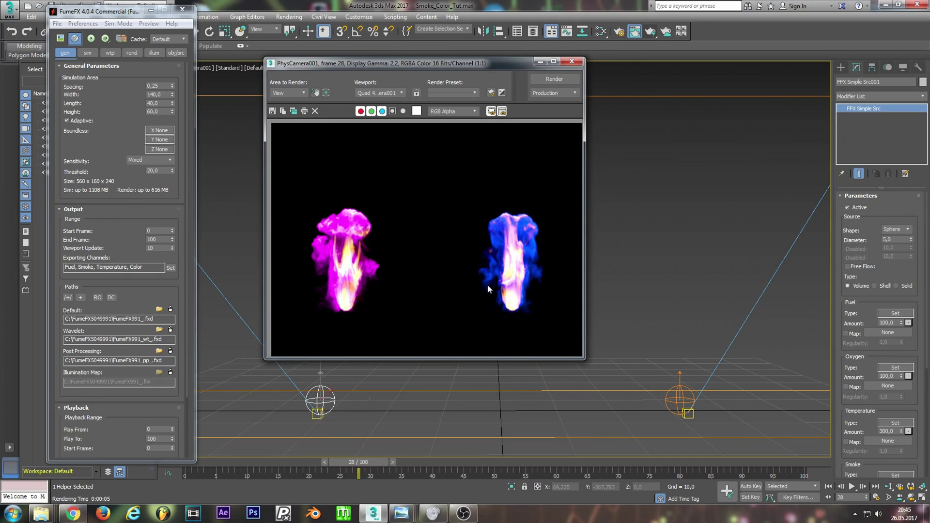
Step: Change the first source's Color from magenta to green on the obj/src tab
{"action": "left_click", "coordinate": [571, 61]}
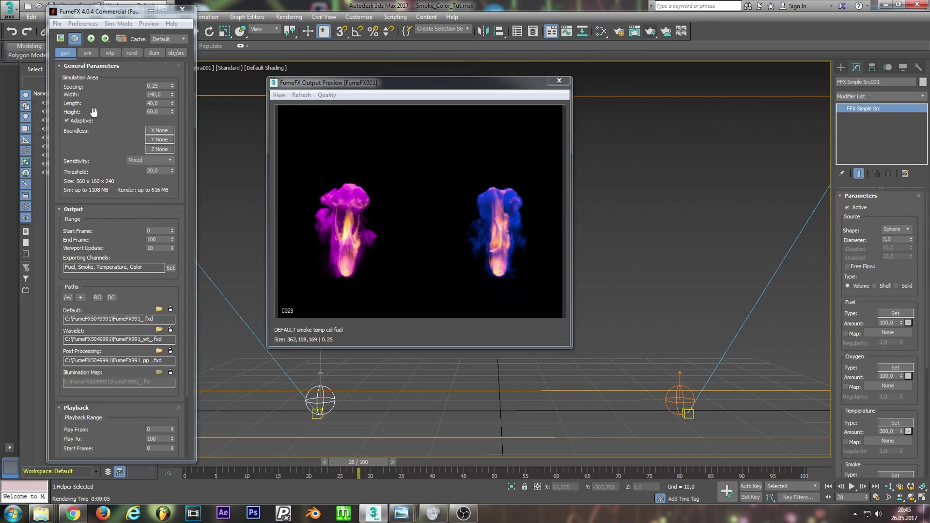
{"action": "scroll", "coordinate": [126, 86], "scroll_direction": "down", "scroll_amount": 1}
{"action": "scroll", "coordinate": [126, 85], "scroll_direction": "up", "scroll_amount": 1}
{"action": "scroll", "coordinate": [126, 111], "scroll_direction": "down", "scroll_amount": 1}
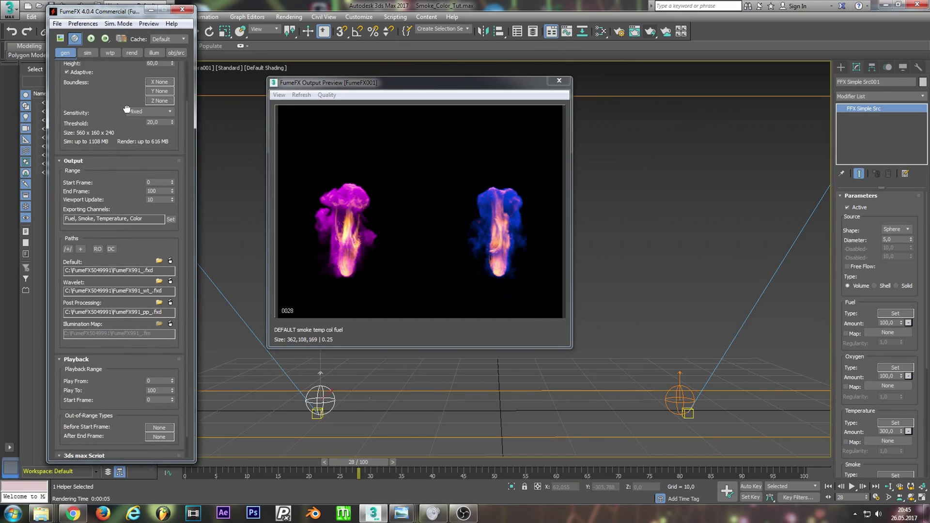
{"action": "scroll", "coordinate": [125, 146], "scroll_direction": "up", "scroll_amount": 1}
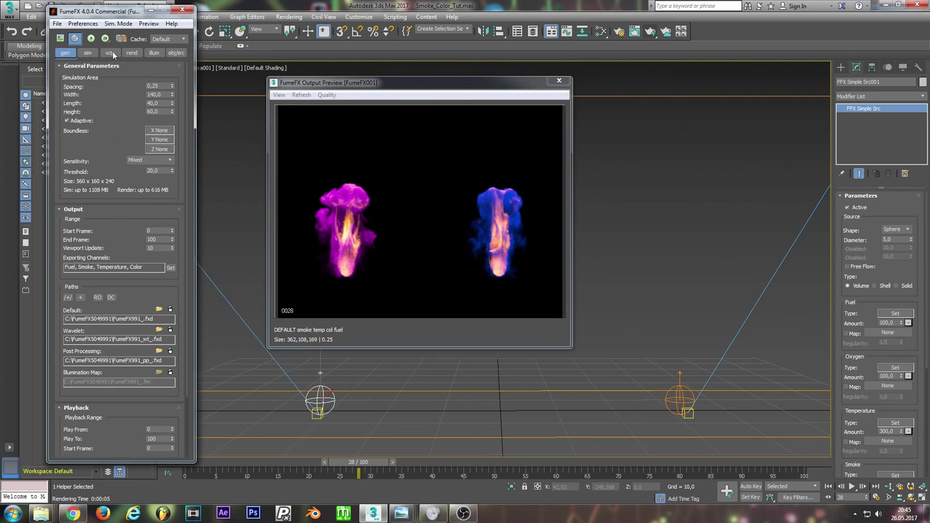
{"action": "left_click", "coordinate": [175, 55]}
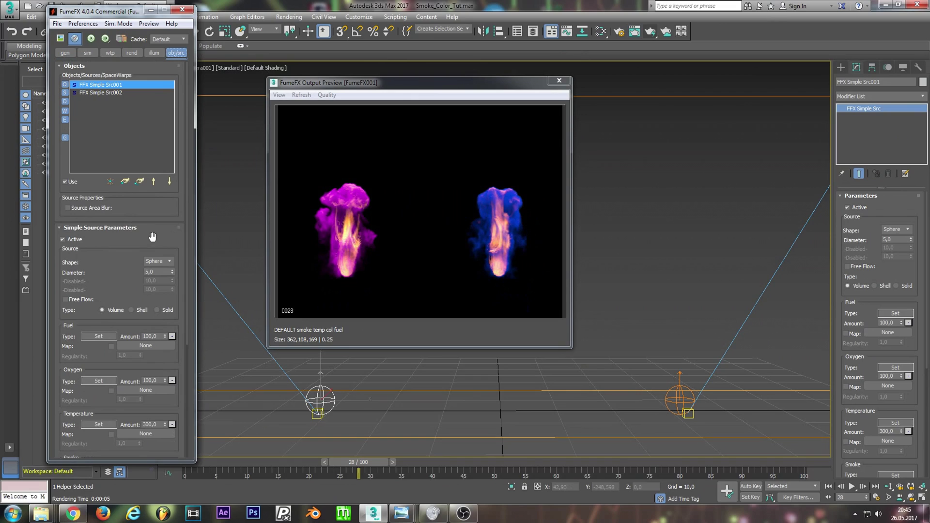
{"action": "scroll", "coordinate": [145, 146], "scroll_direction": "down", "scroll_amount": 5}
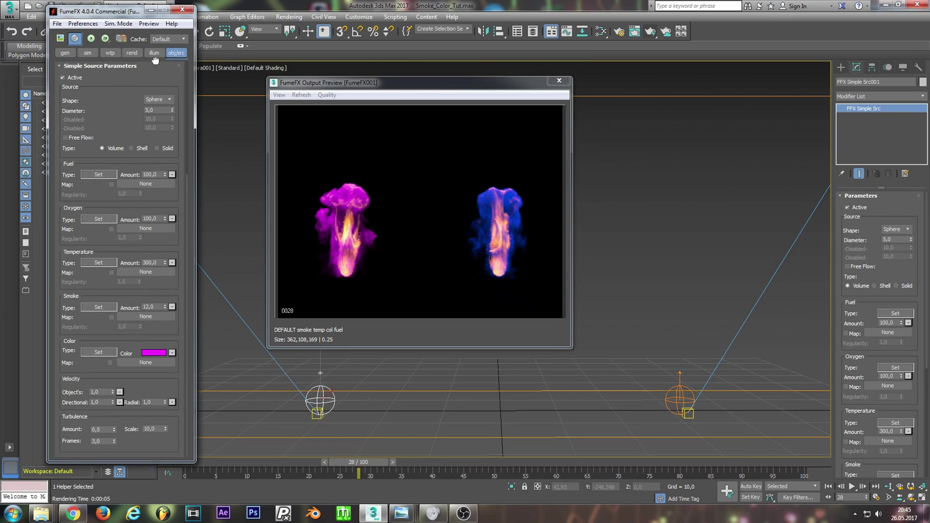
{"action": "left_click", "coordinate": [149, 354]}
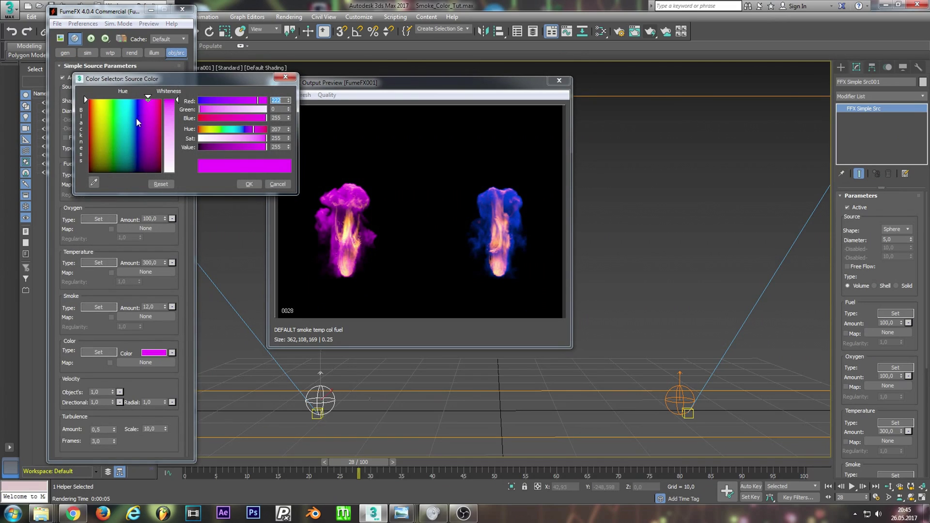
{"action": "left_click_drag", "start_coordinate": [147, 97], "coordinate": [111, 97]}
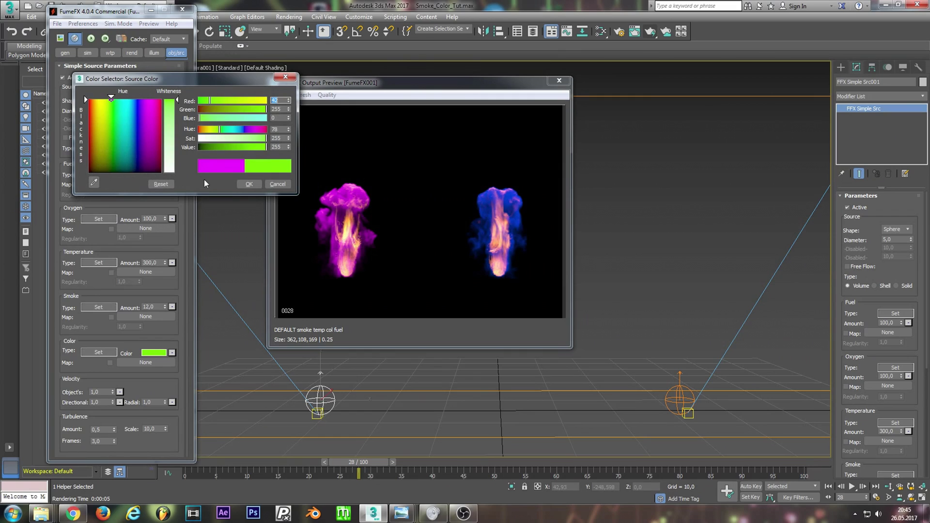
{"action": "left_click", "coordinate": [248, 184]}
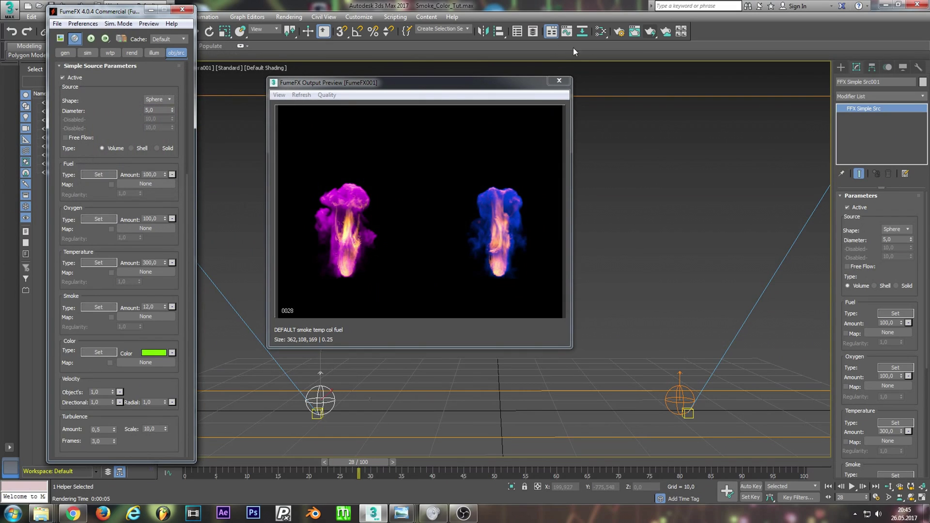
Step: Render a check frame, then restart the simulation with the green source
{"action": "left_click_drag", "start_coordinate": [495, 90], "coordinate": [580, 100]}
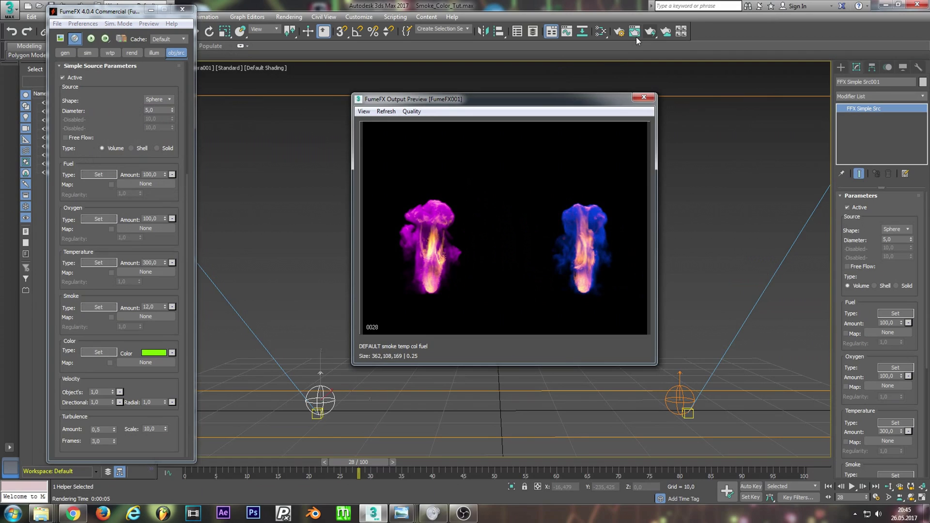
{"action": "left_click", "coordinate": [635, 31]}
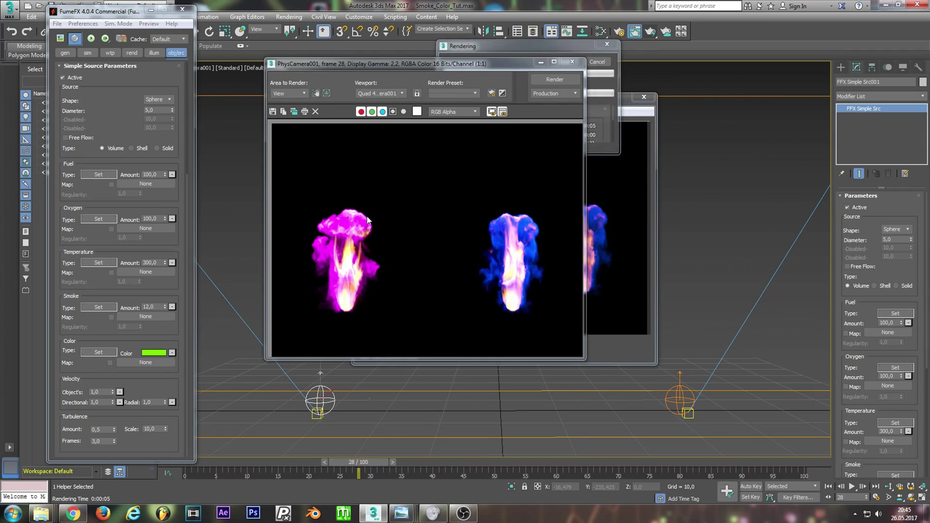
{"action": "left_click", "coordinate": [572, 62]}
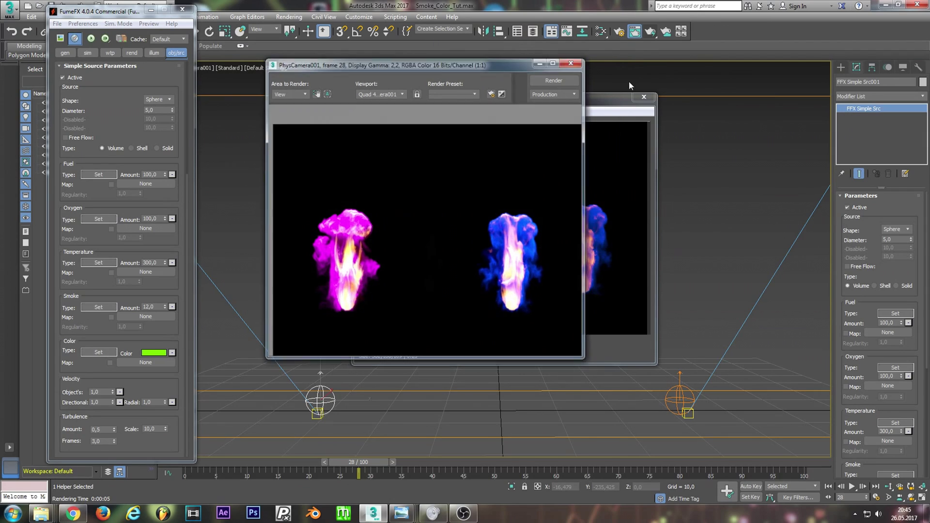
{"action": "left_click", "coordinate": [91, 39]}
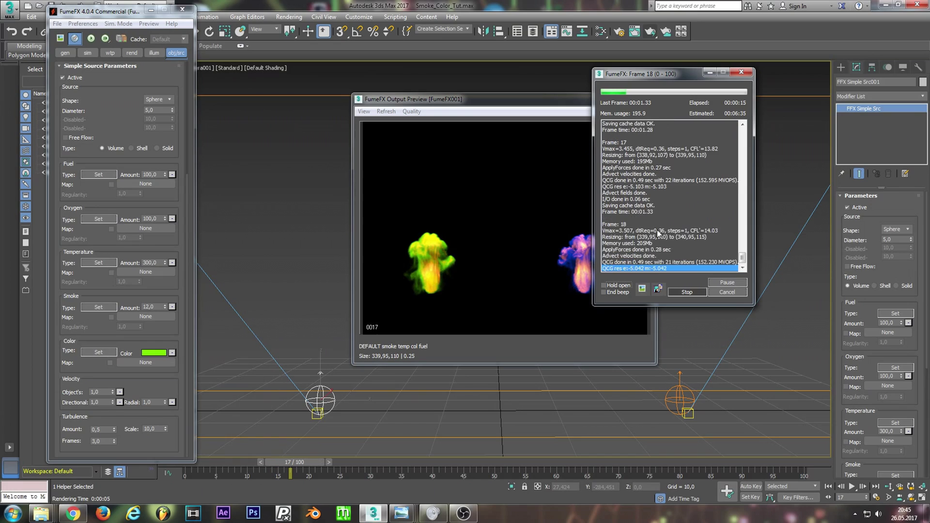
Step: Move the simulation progress window beside the Output Preview while the rerun continues
{"action": "left_click_drag", "start_coordinate": [652, 77], "coordinate": [713, 103]}
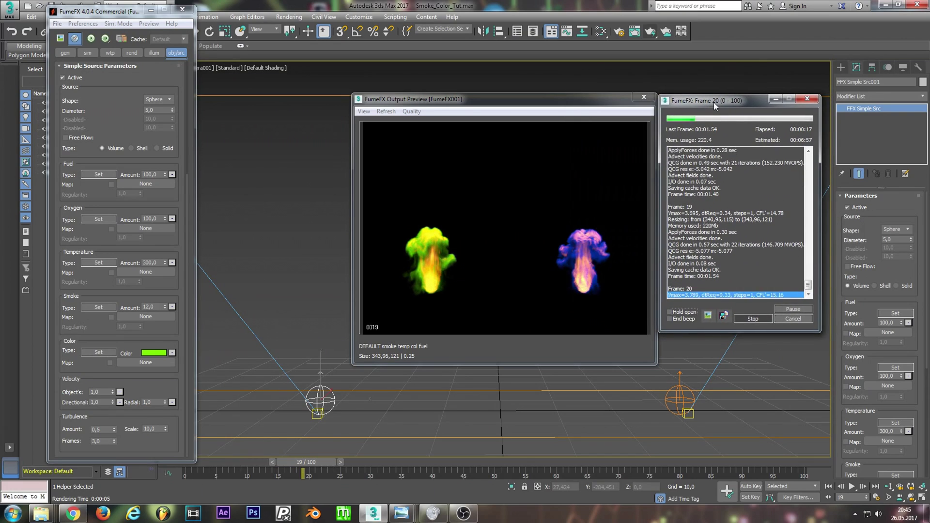